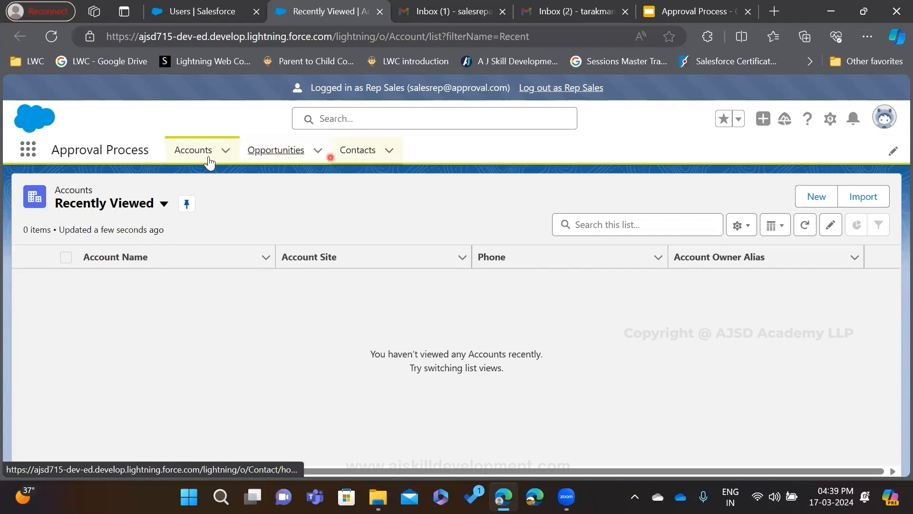
Start a new opportunity record and enter Test 2024 as its Opportunity Name
left_click(260, 153)
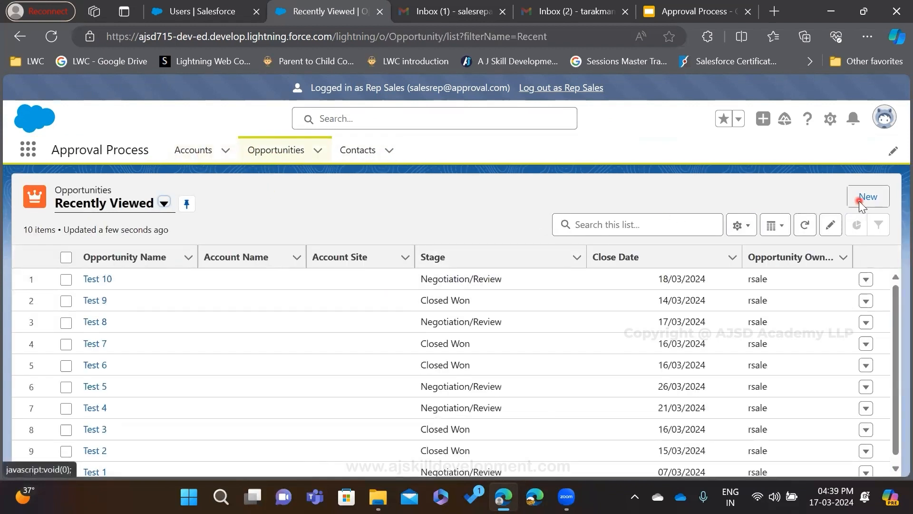
left_click(860, 202)
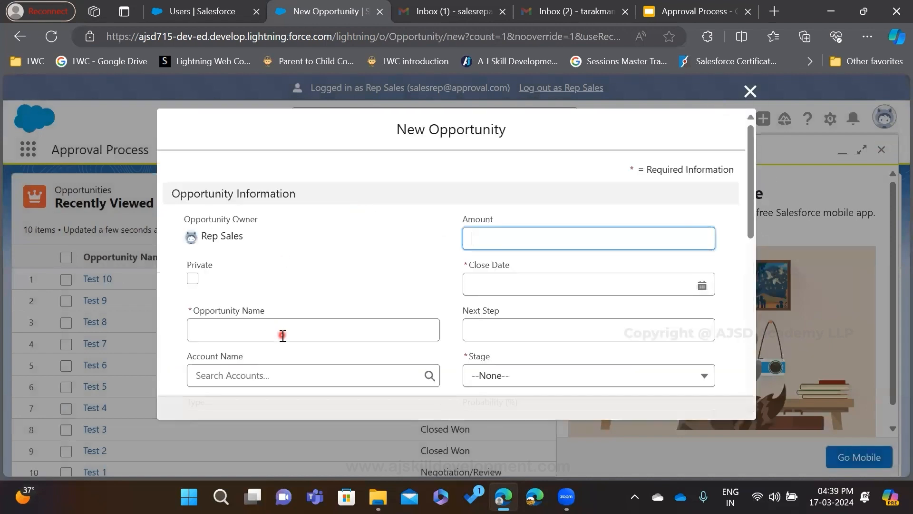
left_click(282, 335)
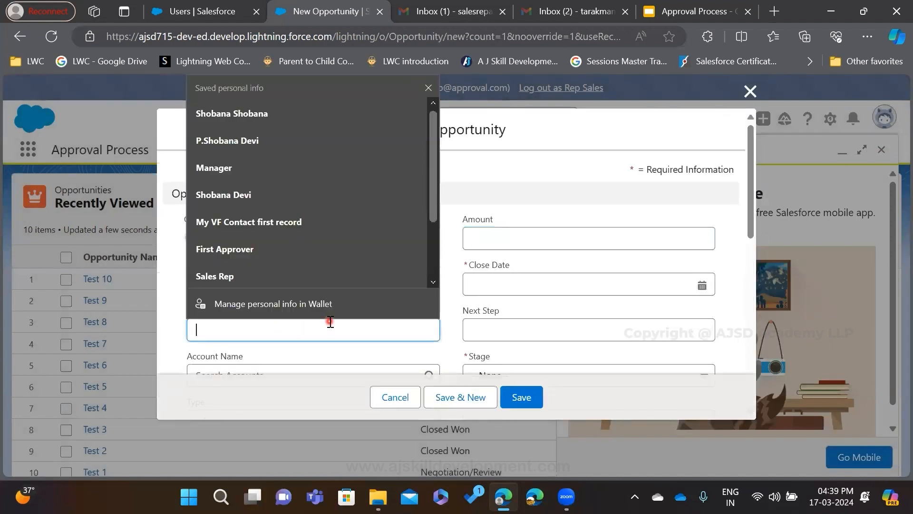
type("T")
key("BackSpace")
type("Tex")
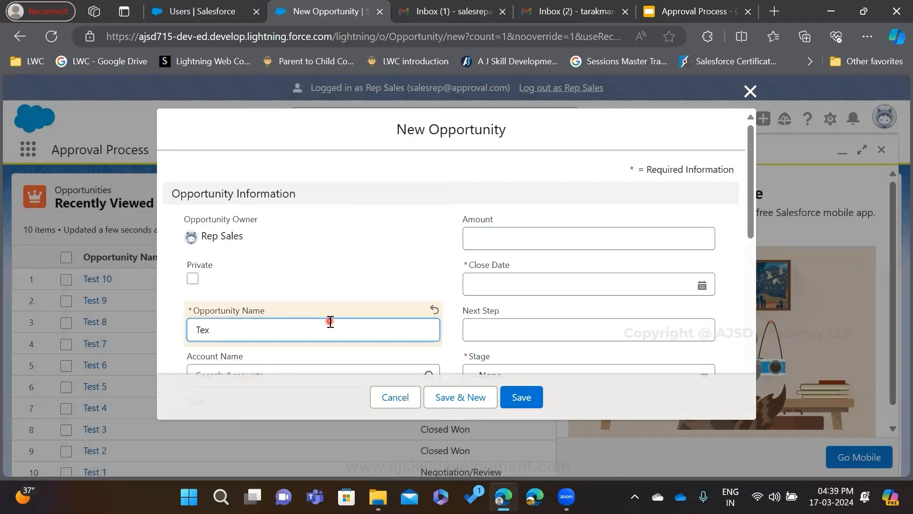
type("st")
key("BackSpace")
type("st 2")
Set the new opportunity's Amount to 300000
left_click(503, 233)
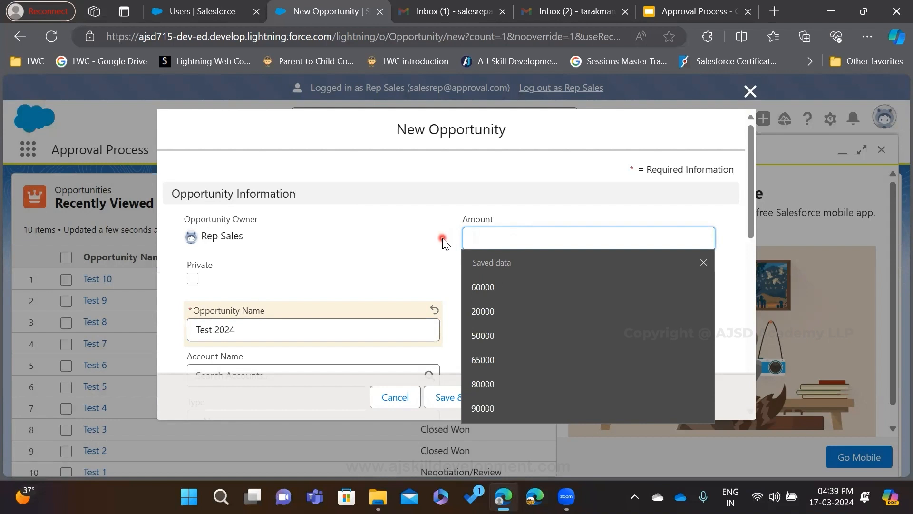
type("200000")
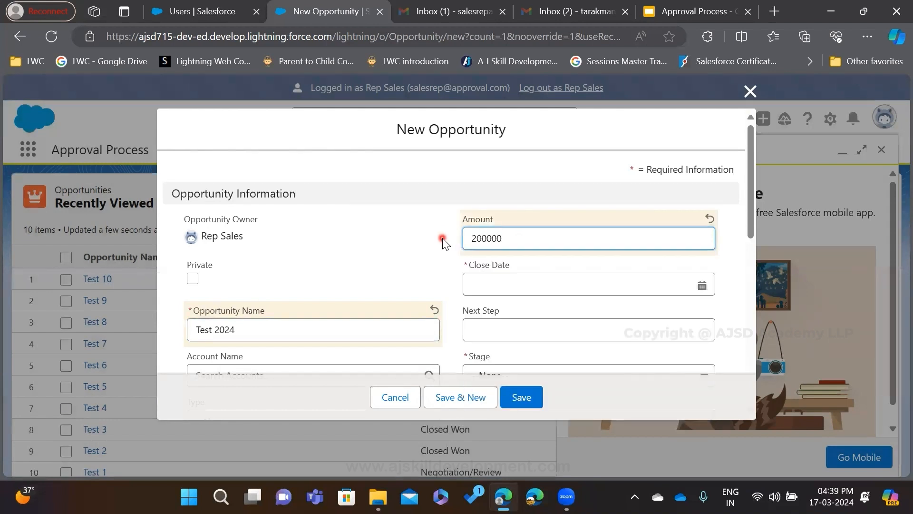
key("BackSpace")
key("BackSpace")
key("BackSpace")
key("BackSpace")
key("BackSpace")
key("BackSpace")
type("20")
key("BackSpace")
key("BackSpace")
type("300000")
Set the opportunity's Close Date to 18/03/2024 and its Stage to Negotiation/Review
left_click(581, 284)
left_click(559, 178)
scroll(577, 333, "down", 3)
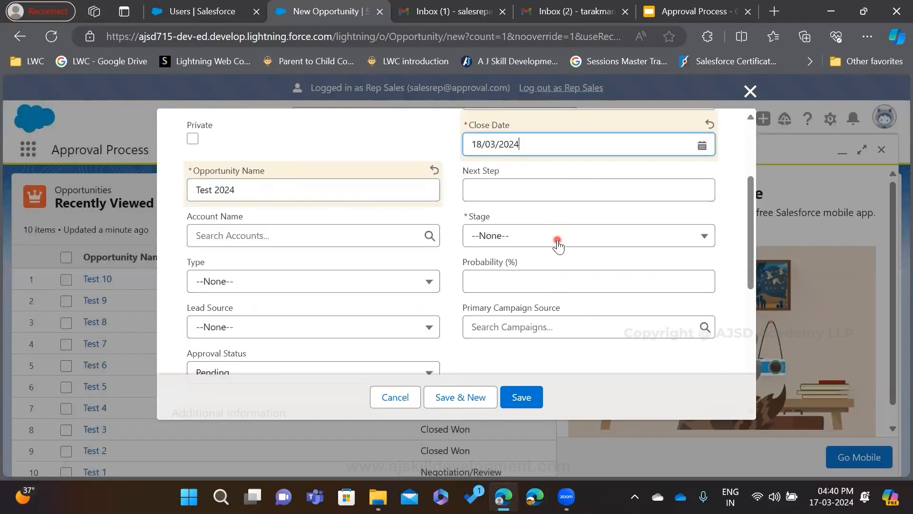
left_click(558, 245)
scroll(561, 349, "down", 2)
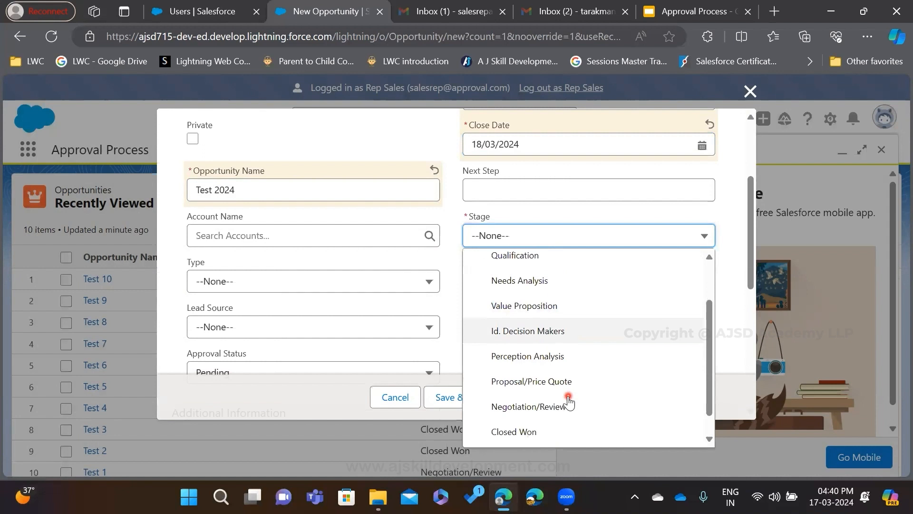
scroll(569, 404, "down", 1)
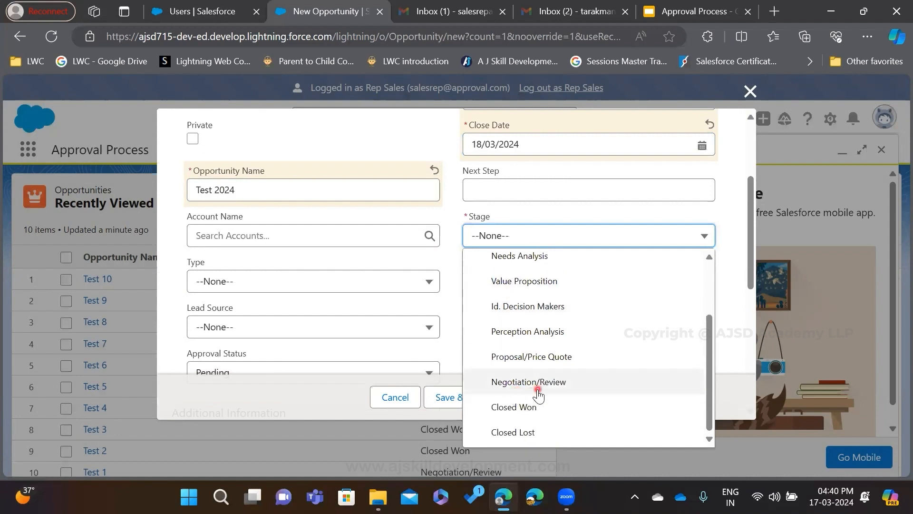
left_click(538, 394)
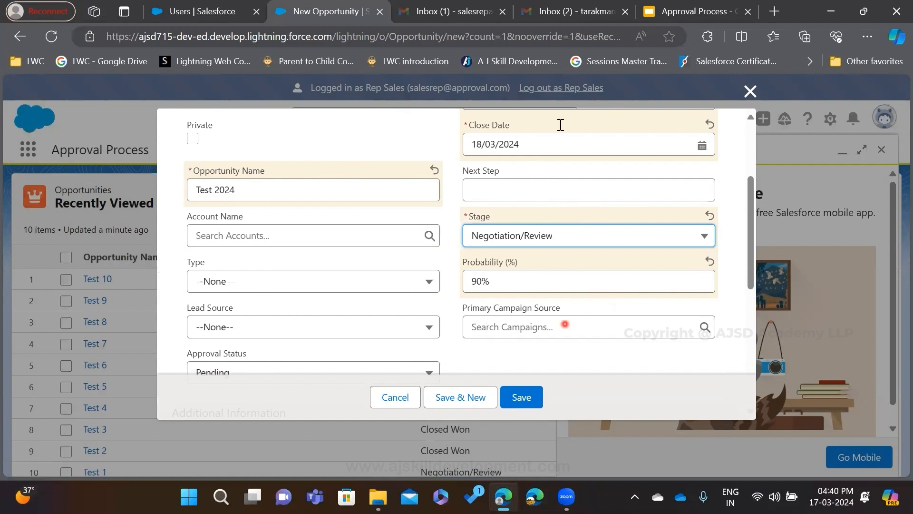
Review the values entered for the new opportunity and examine the available Approval Status options
scroll(524, 278, "up", 2)
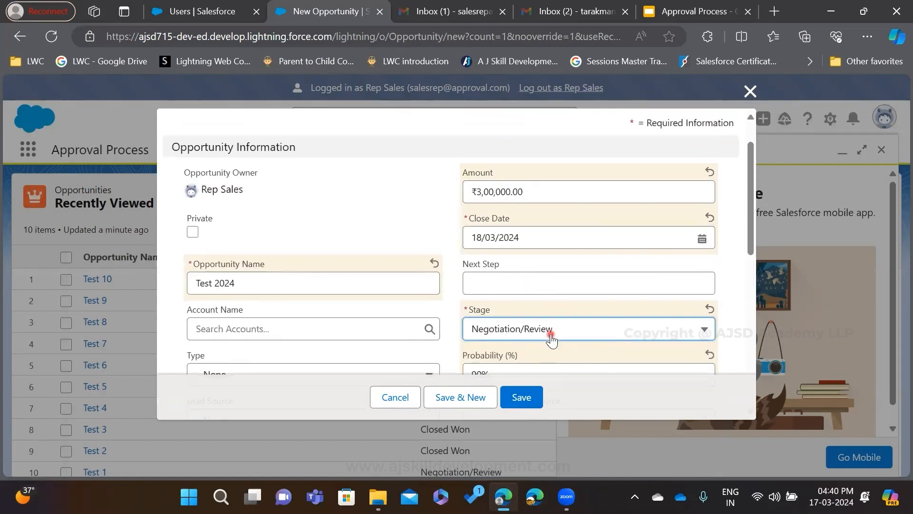
scroll(476, 310, "down", 2)
scroll(536, 221, "up", 2)
scroll(571, 342, "down", 3)
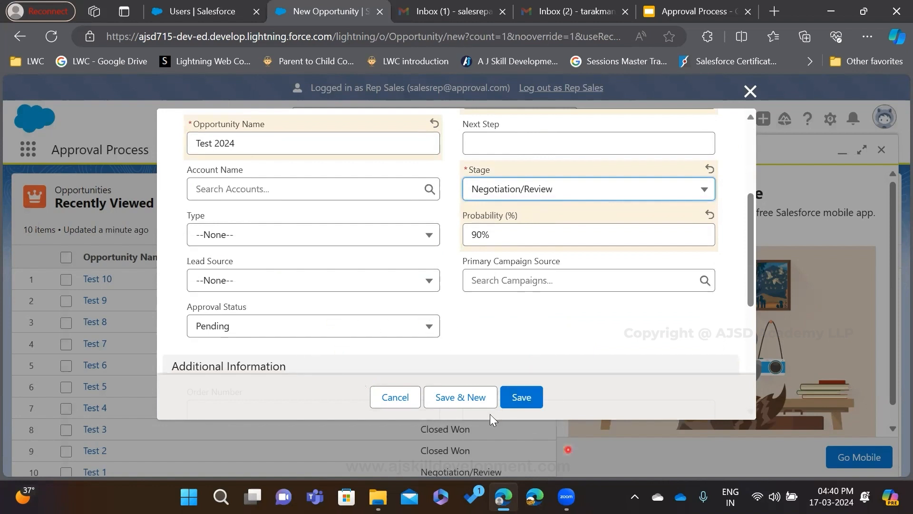
left_click(559, 412)
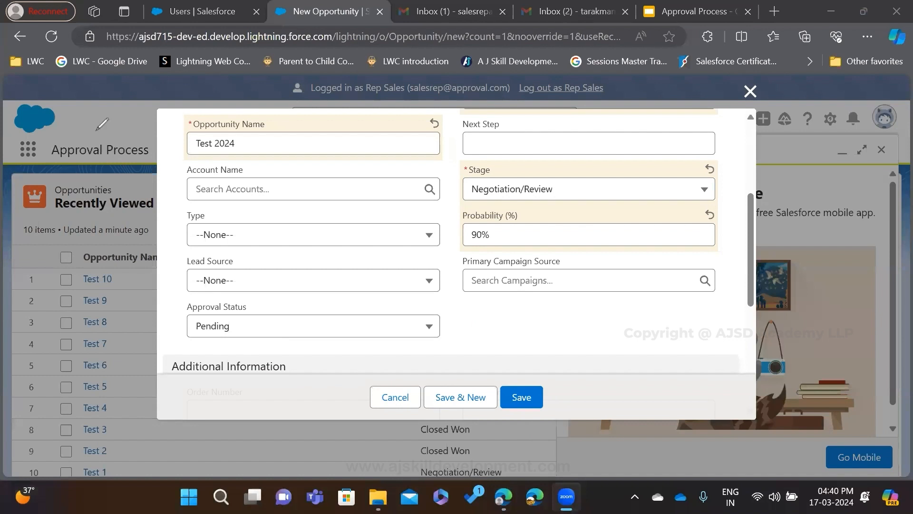
mouse_move(164, 308)
left_mouse_down()
mouse_move(368, 310)
mouse_move(404, 349)
mouse_move(234, 339)
mouse_move(177, 305)
left_mouse_up()
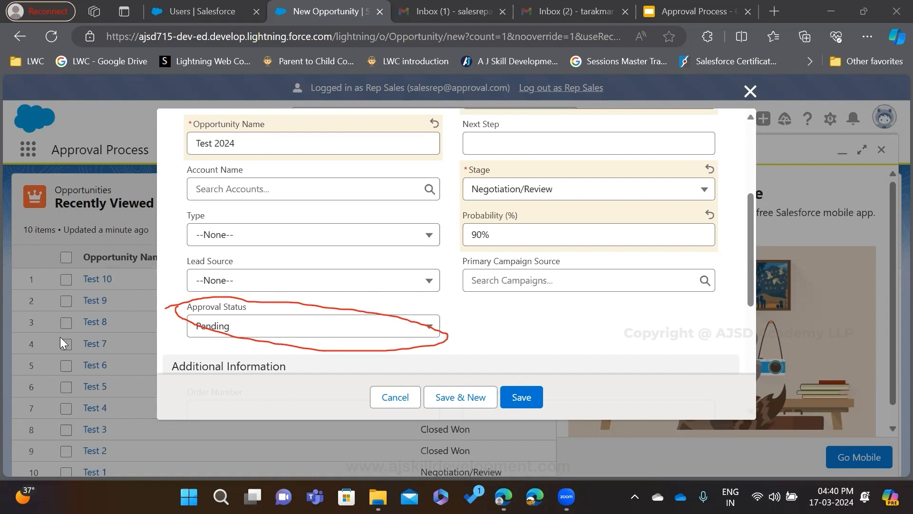
left_click(354, 332)
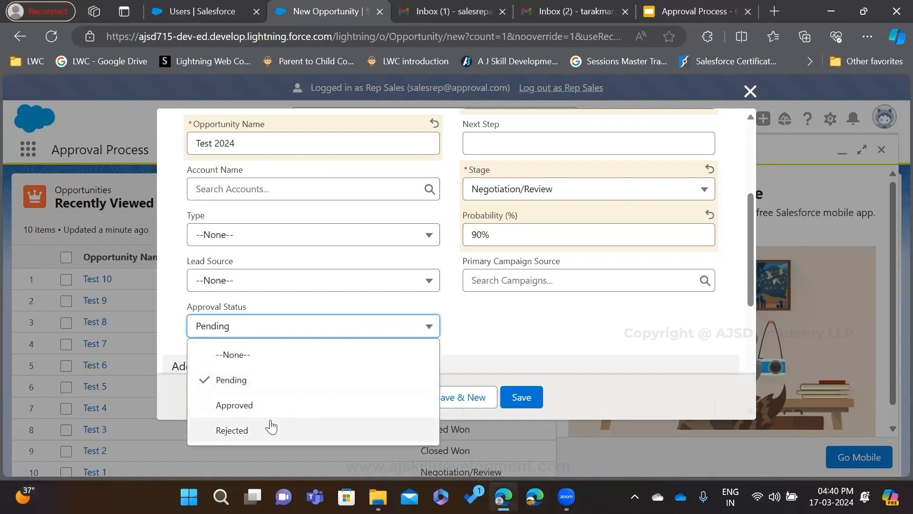
left_click(506, 342)
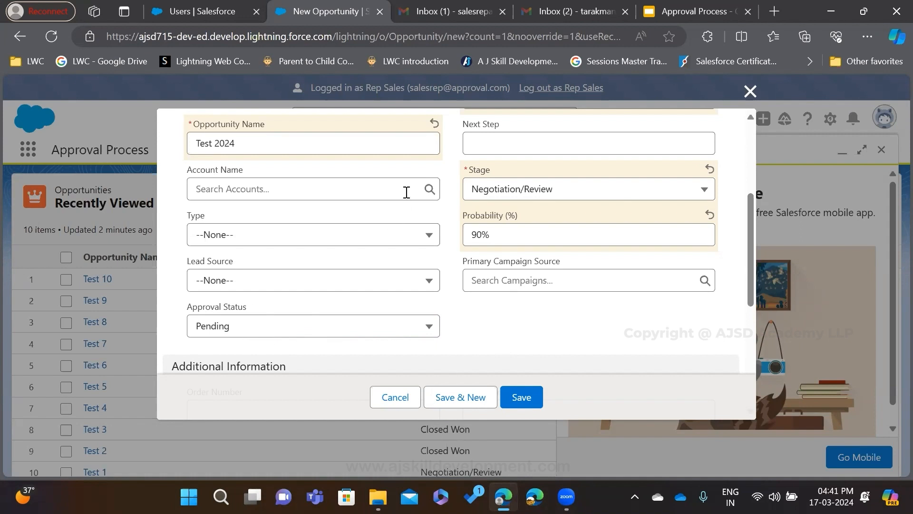
Save the Test 2024 opportunity and show its record details, dismissing the navigation tips pop-up
left_click(532, 402)
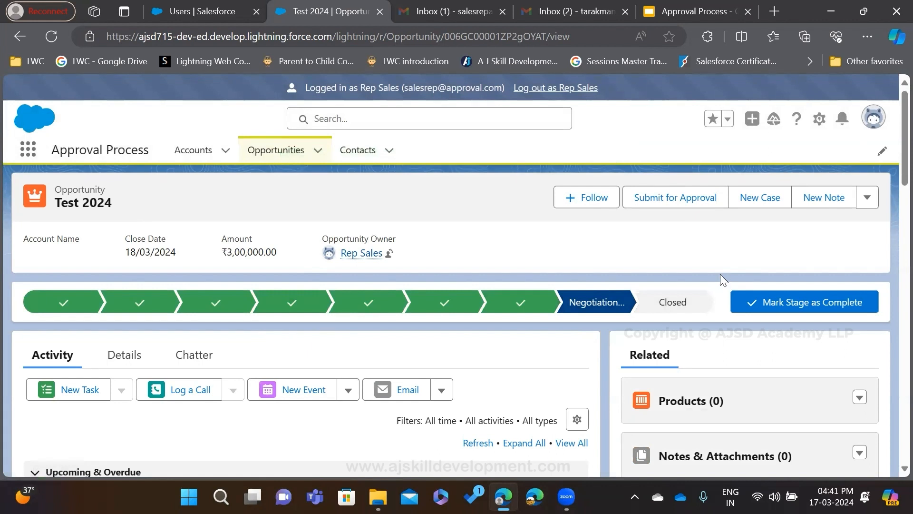
left_click(106, 356)
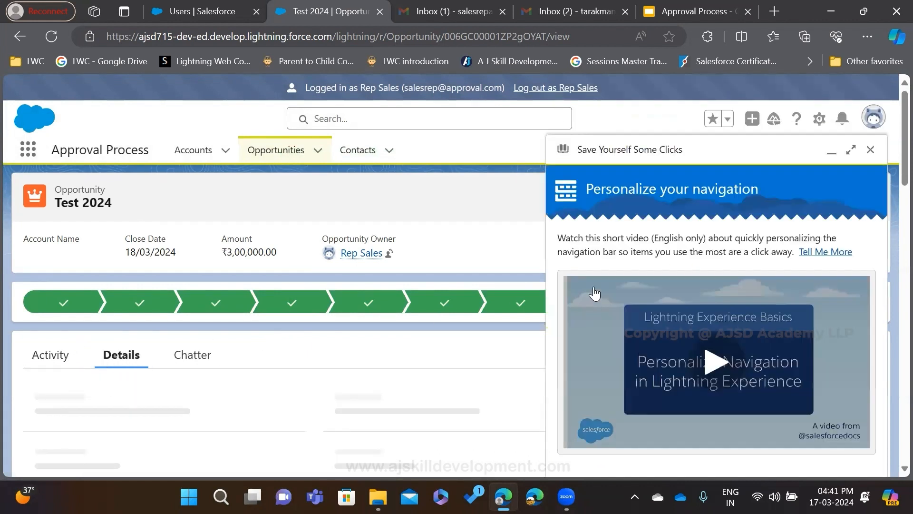
left_click(871, 151)
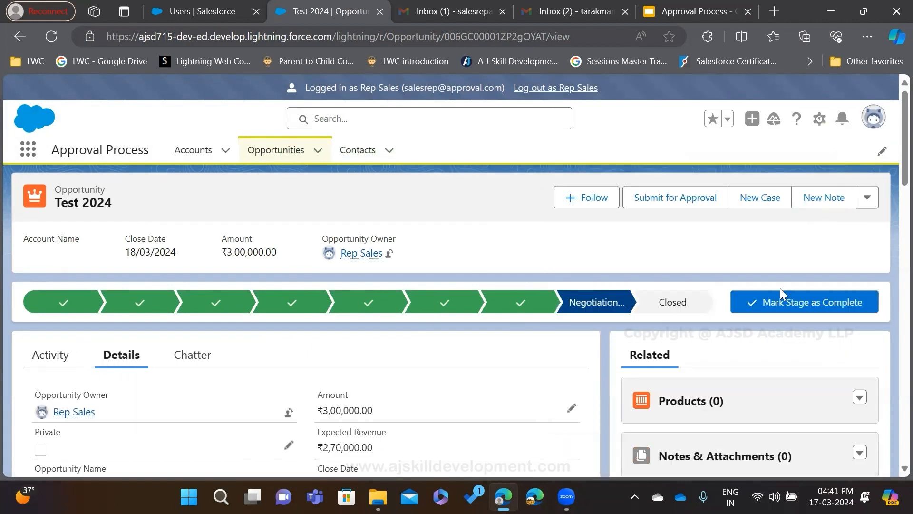
Try to close the Test 2024 opportunity with the stage Closed Won
left_click(684, 304)
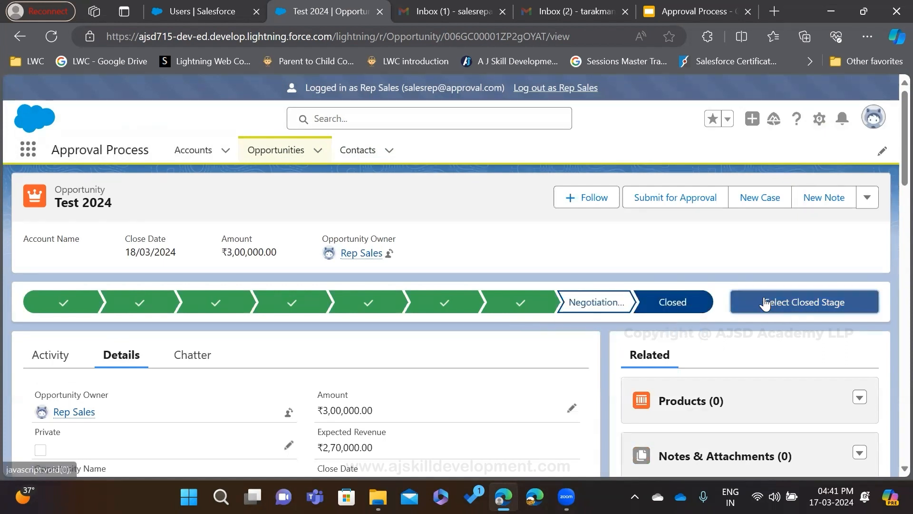
left_click(802, 309)
left_click(488, 276)
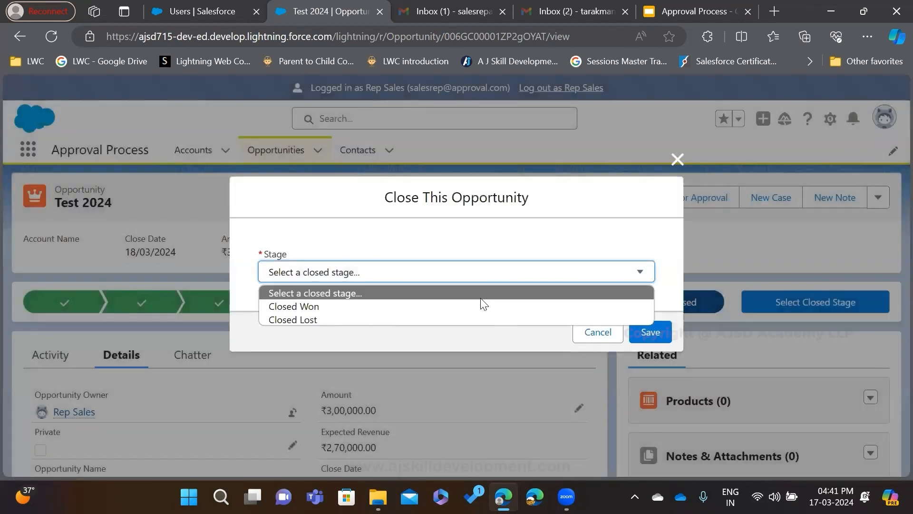
left_click(477, 306)
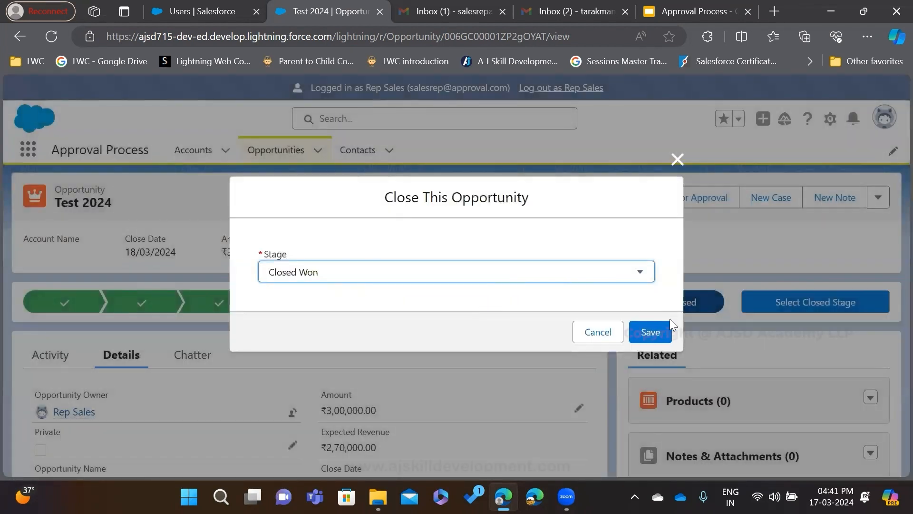
left_click(649, 332)
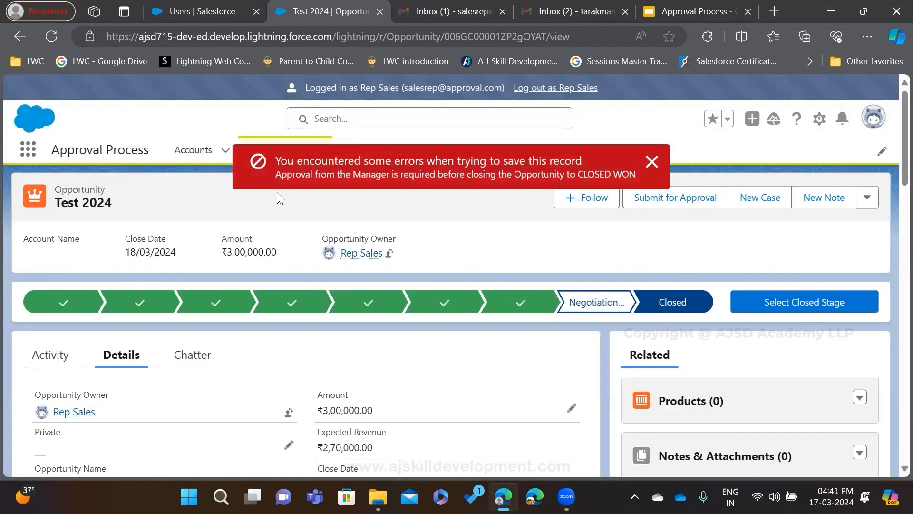
left_click_drag(272, 177, 640, 177)
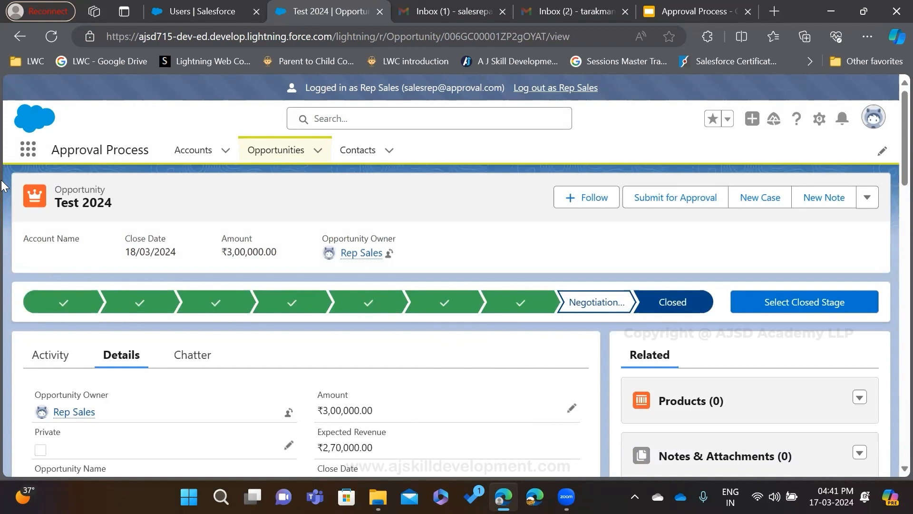
Submit the Test 2024 opportunity for approval with the comment "Pls Approve"
left_click(675, 179)
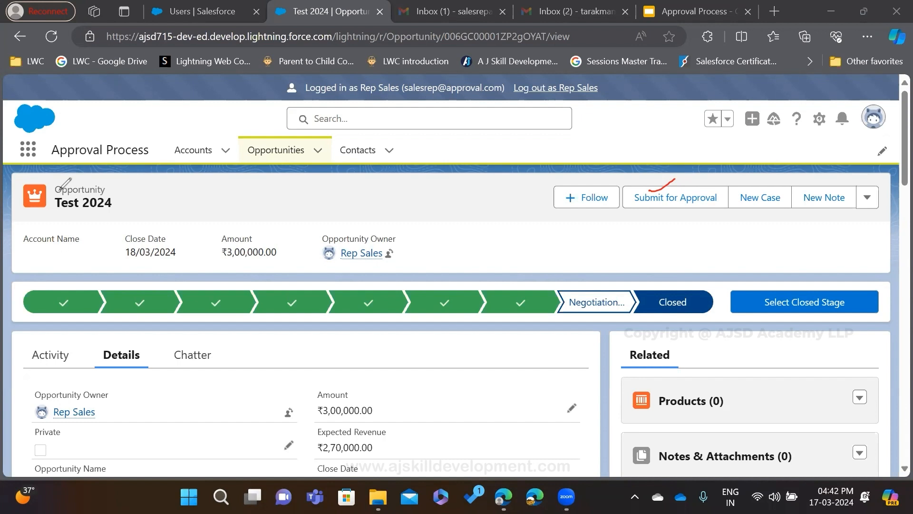
left_click(697, 199)
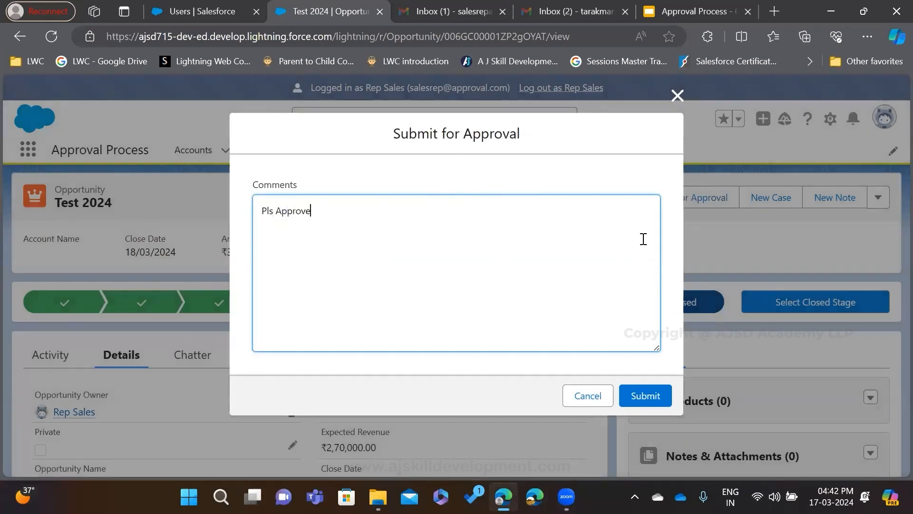
left_click(636, 396)
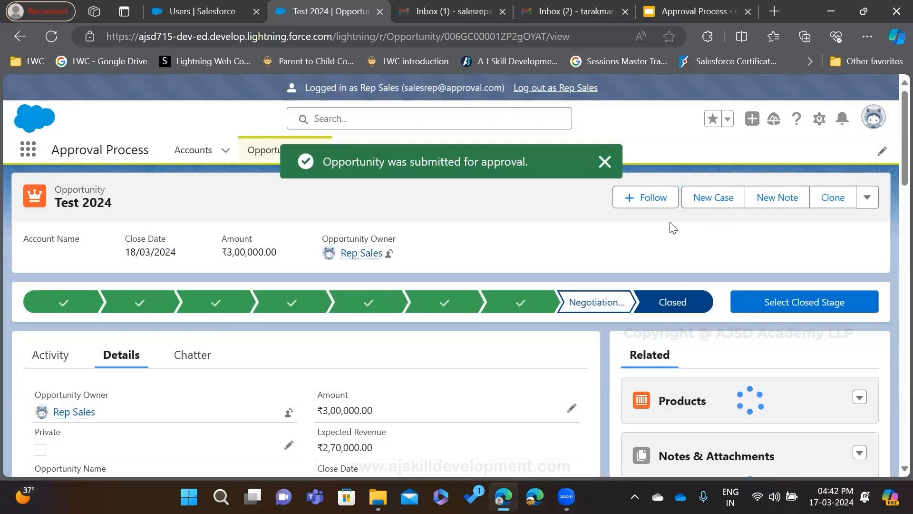
Move the Approval Process presentation to a new browser window and present its DEMO Scenario slide full screen
right_click(702, 12)
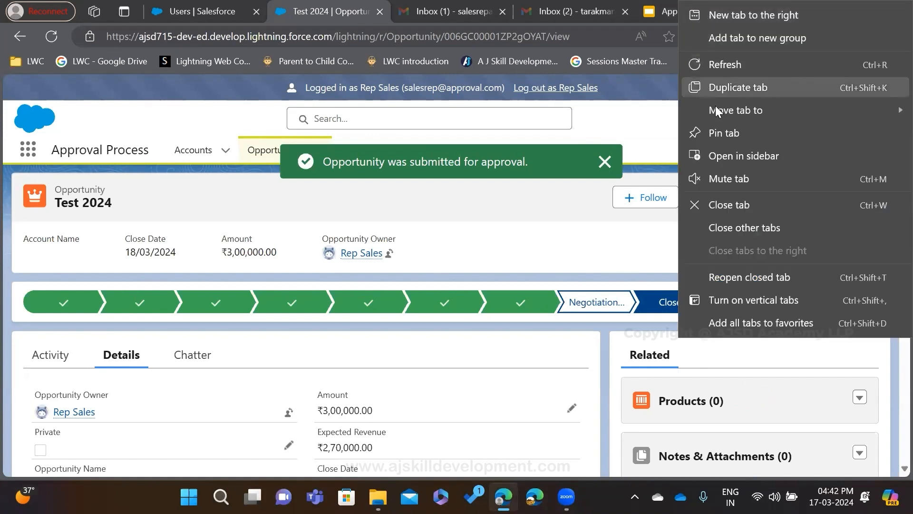
mouse_move(710, 111)
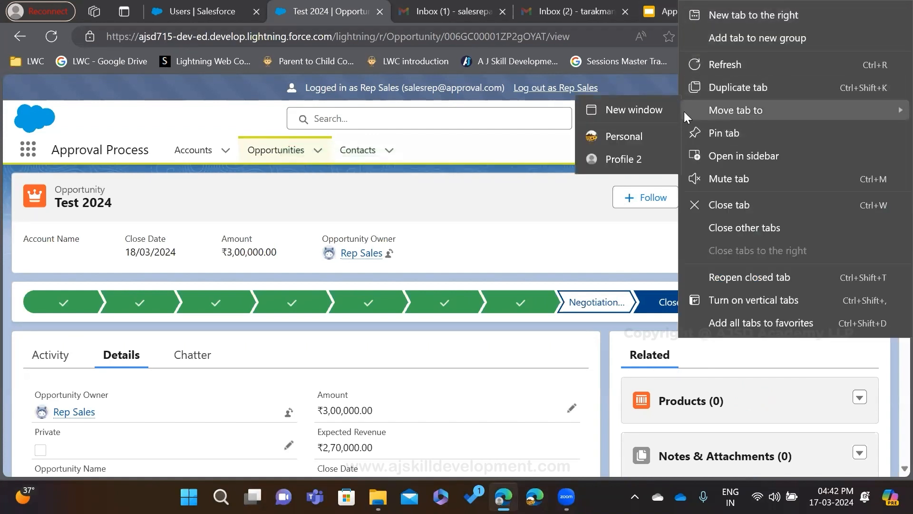
left_click(633, 108)
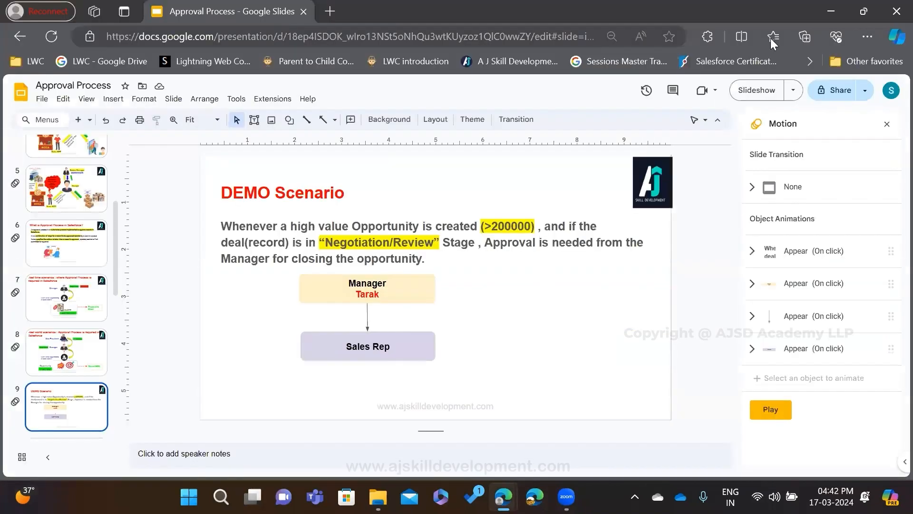
left_click(752, 90)
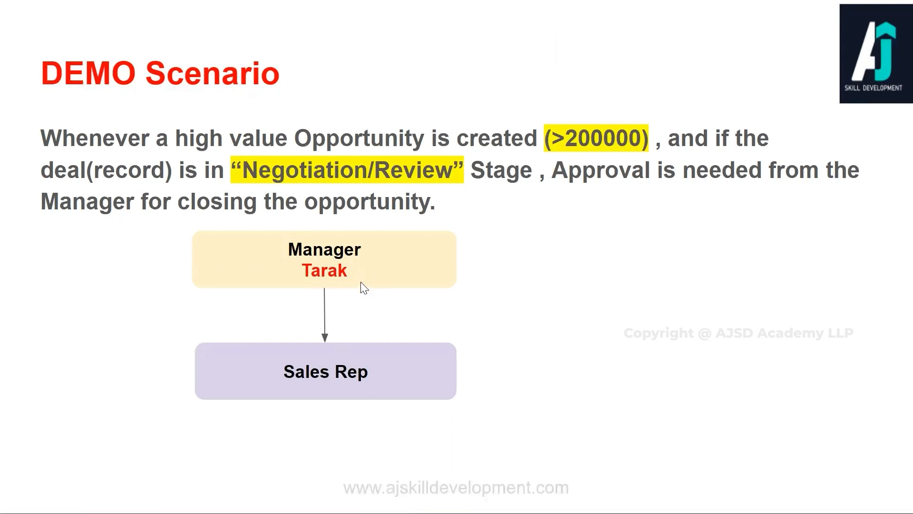
Switch back to the Salesforce Setup window and open the Approval Process app
key("alt+Tab")
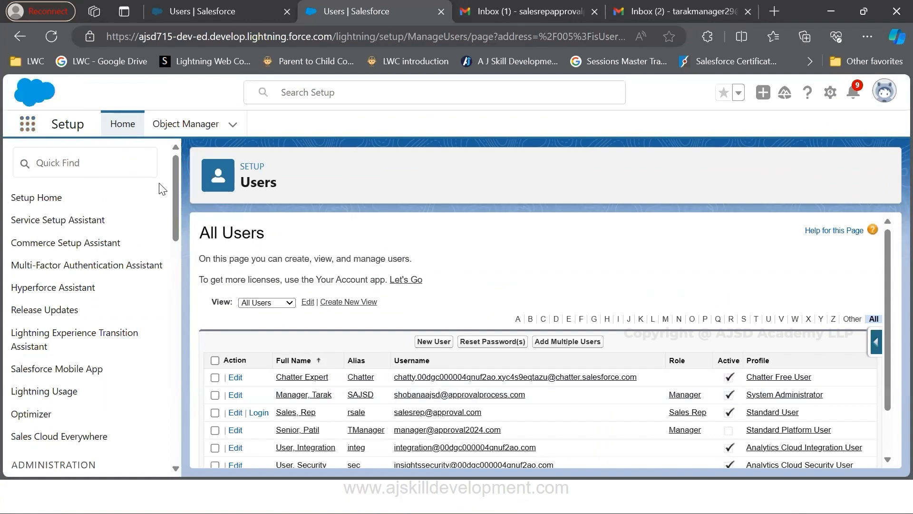
left_click(27, 124)
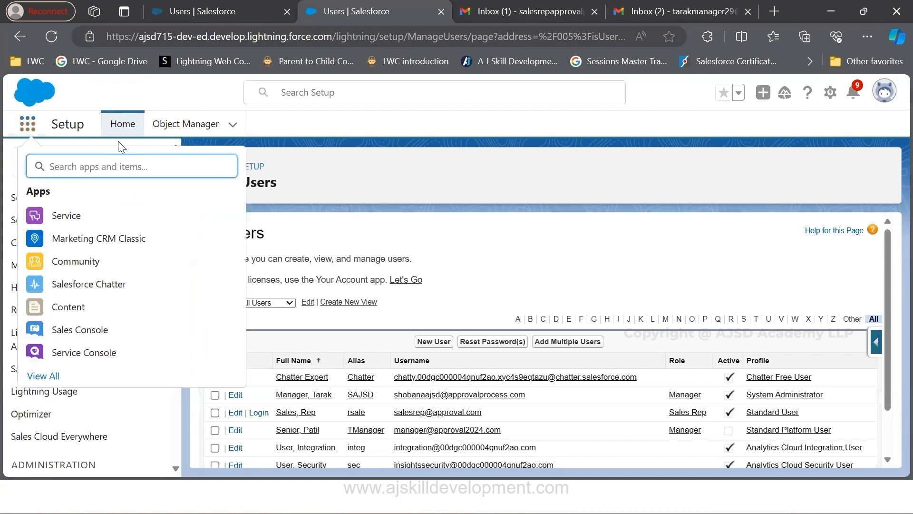
type("appr")
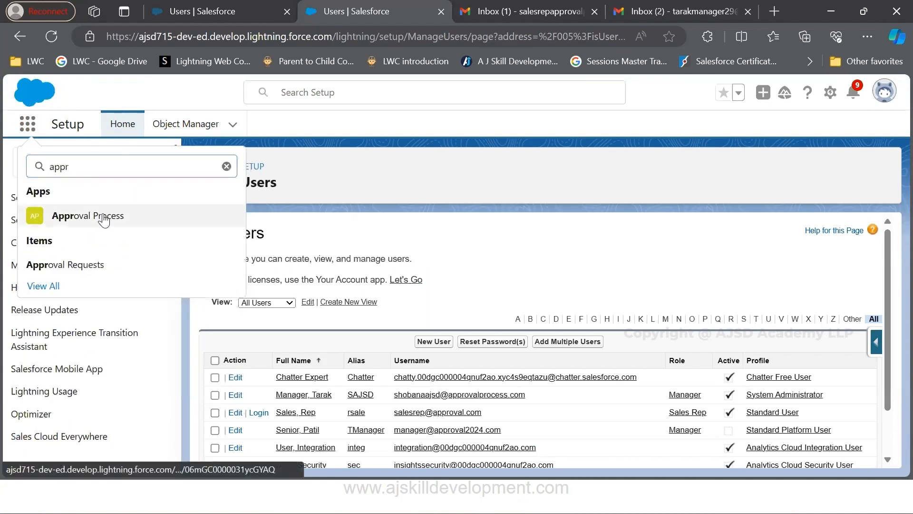
key("Return")
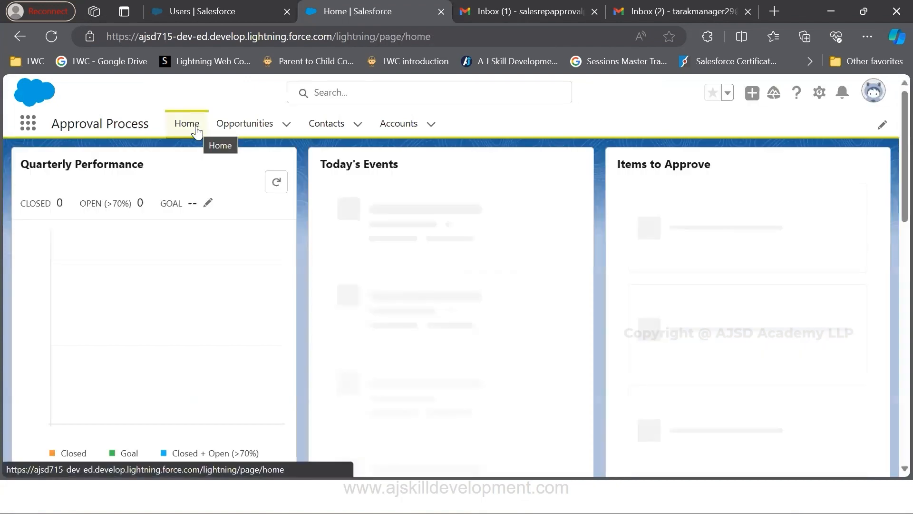
Open the Home page and mark the Test 2024 request and its submitter under Items to Approve with the pen
left_click(196, 128)
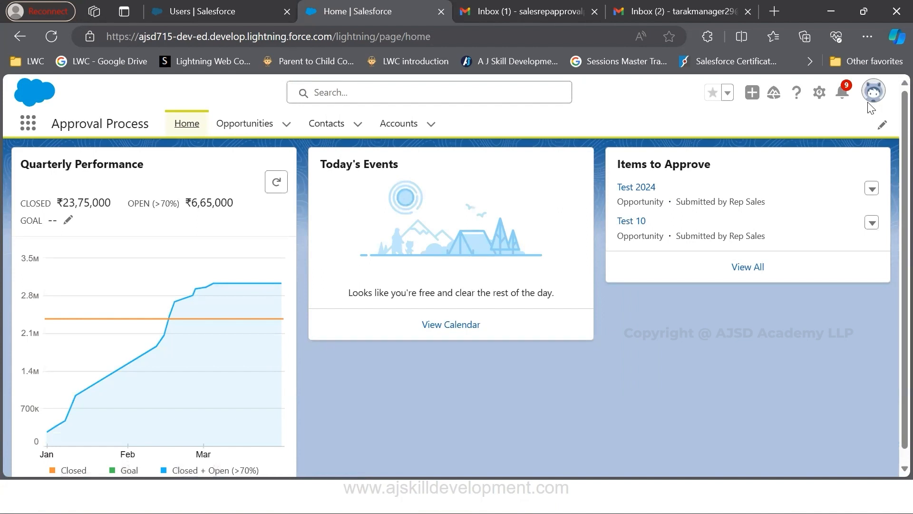
mouse_move(616, 194)
left_mouse_down()
mouse_move(661, 194)
mouse_move(676, 174)
mouse_move(700, 172)
left_mouse_up()
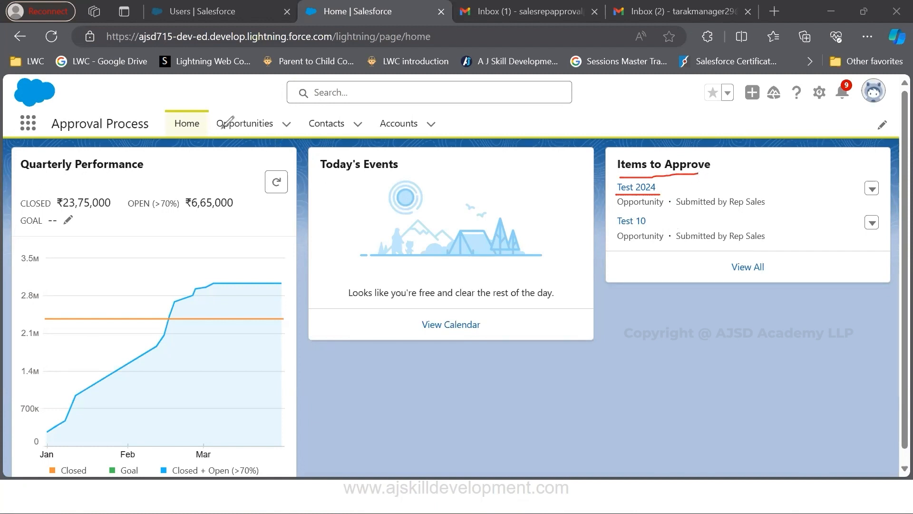
mouse_move(195, 113)
left_mouse_down()
mouse_move(199, 119)
mouse_move(212, 100)
left_mouse_up()
left_click_drag(681, 207, 763, 206)
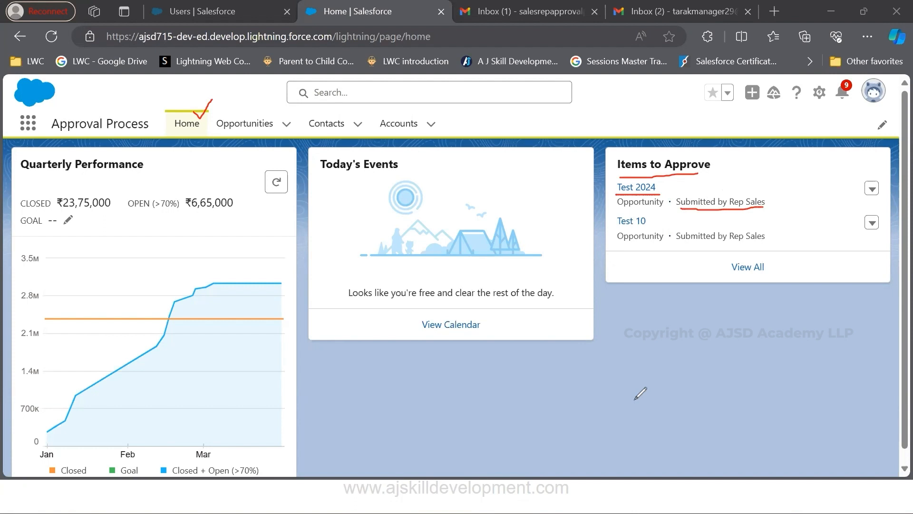
key("Escape")
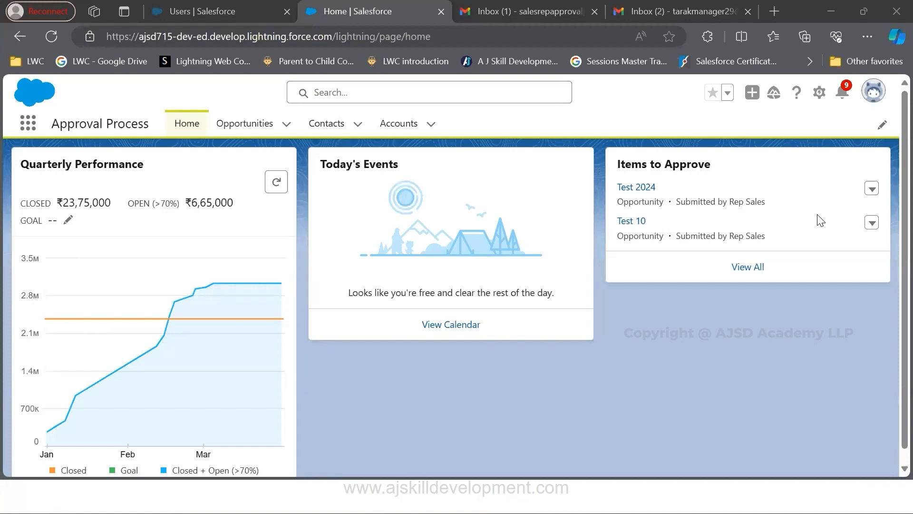
Approve the Test 2024 opportunity from Items to Approve, adding an approval comment
left_click(873, 191)
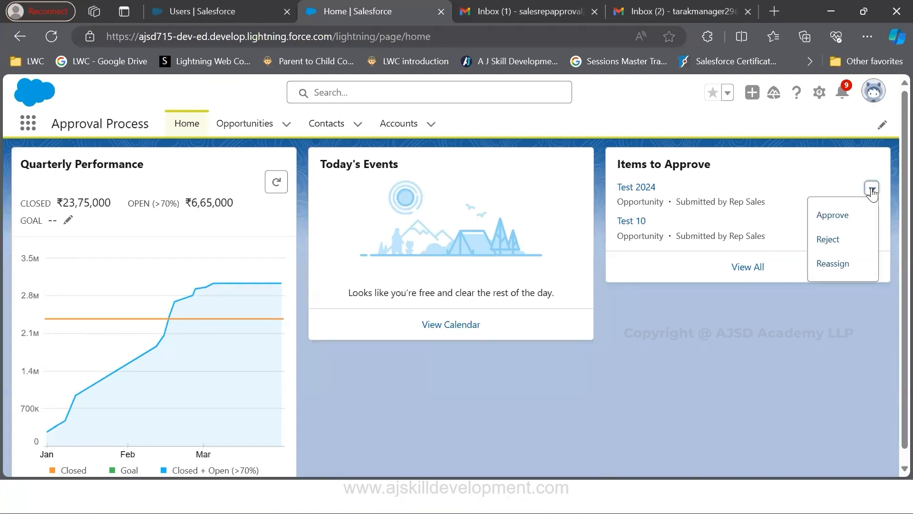
left_click(849, 226)
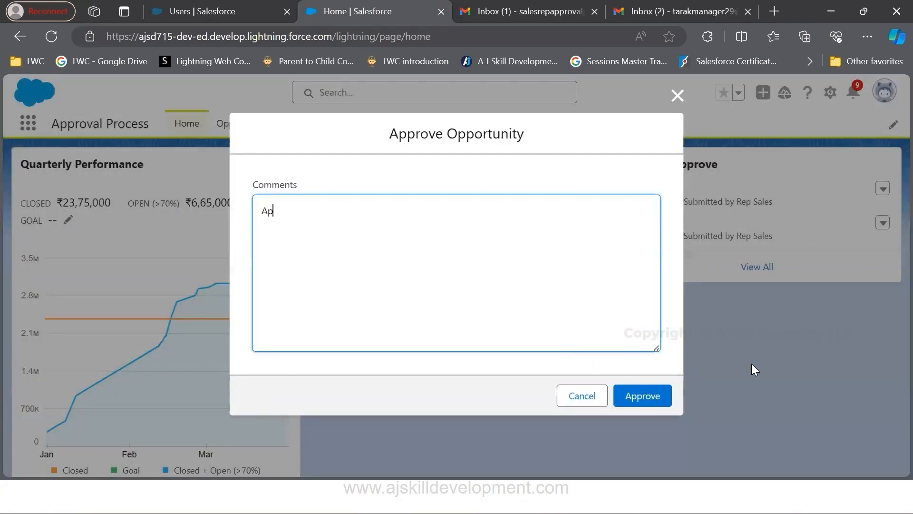
left_click(657, 393)
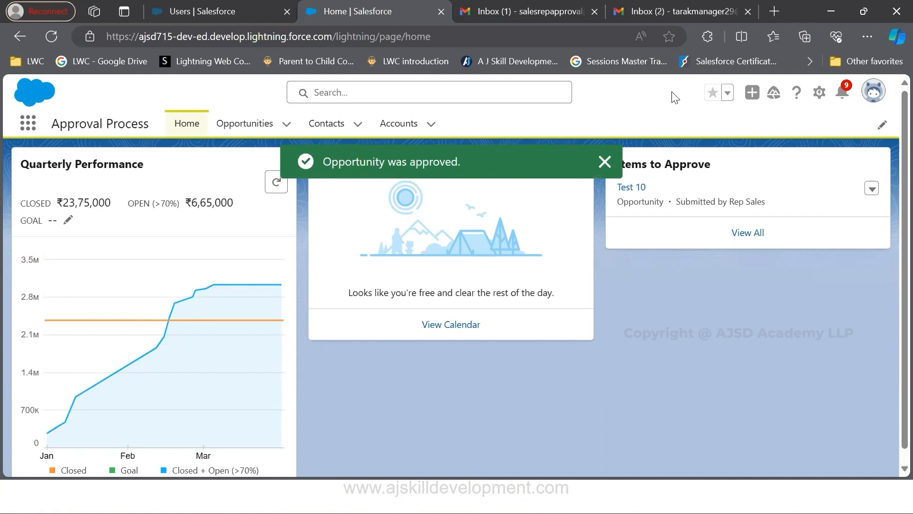
Switch to the sales rep's Gmail inbox and read the High Value Opportunity Approval Sanctioned email about Test 2024
left_click(494, 9)
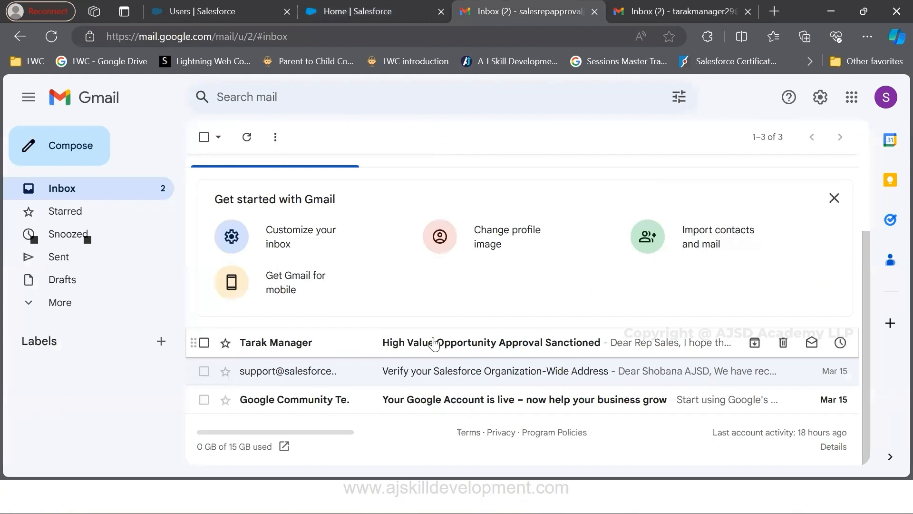
left_click(428, 348)
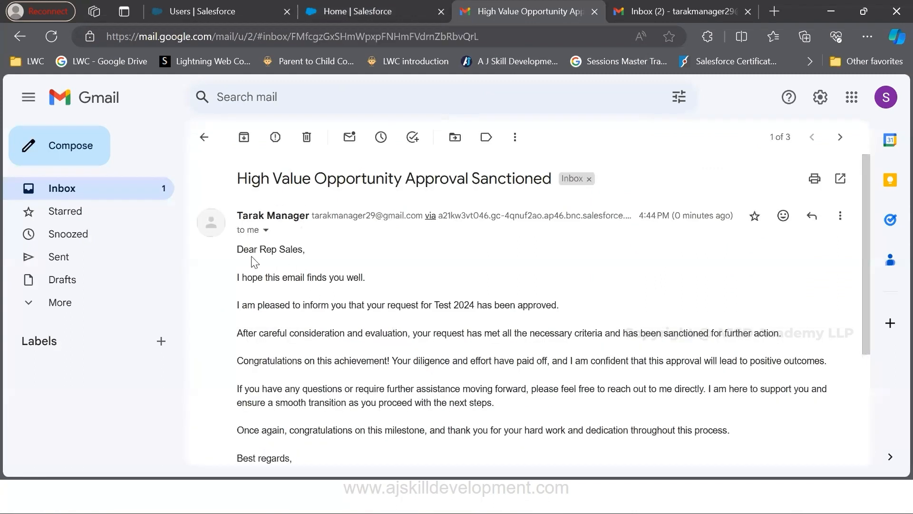
left_click_drag(240, 252, 316, 267)
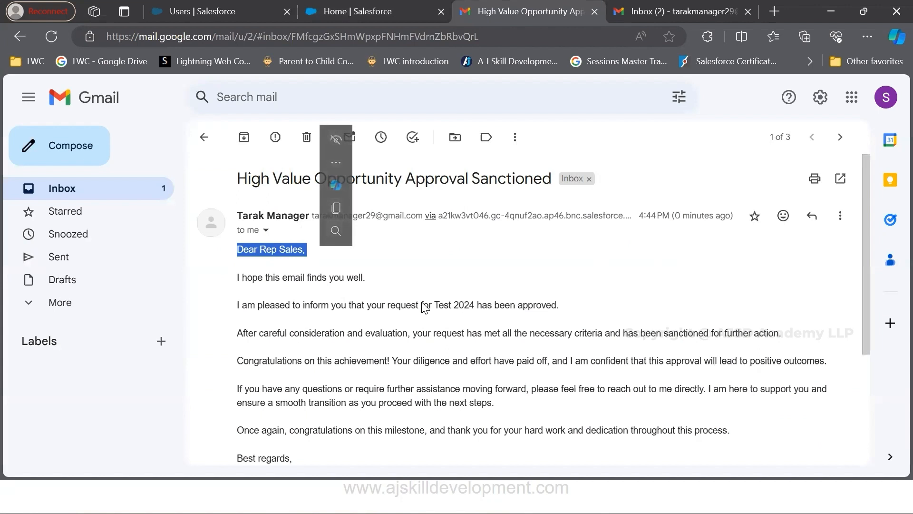
left_click_drag(435, 305, 475, 307)
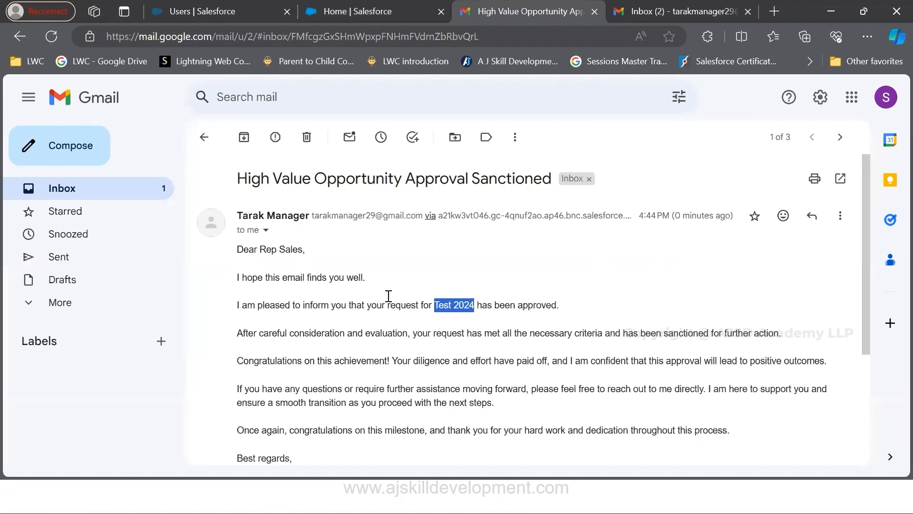
Switch back to the Salesforce Users page, log in as the sales rep user and open the Opportunities list
left_click(374, 12)
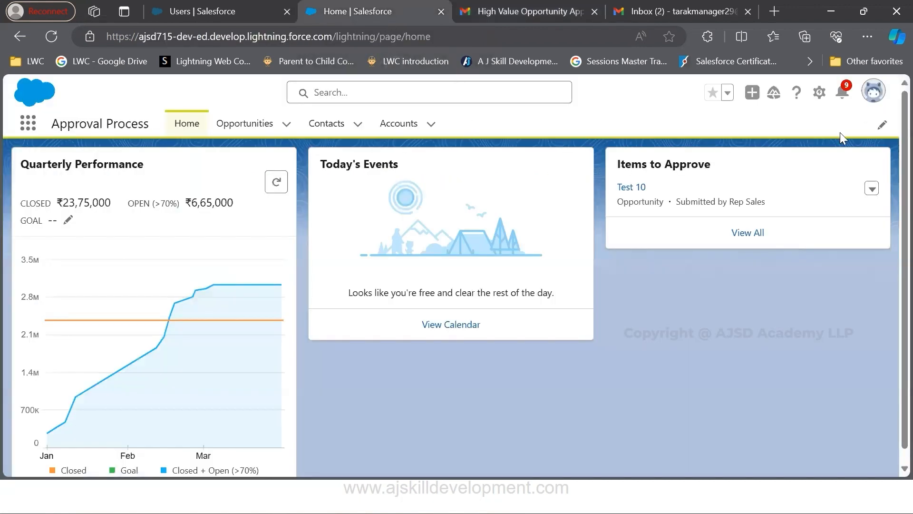
left_click(202, 4)
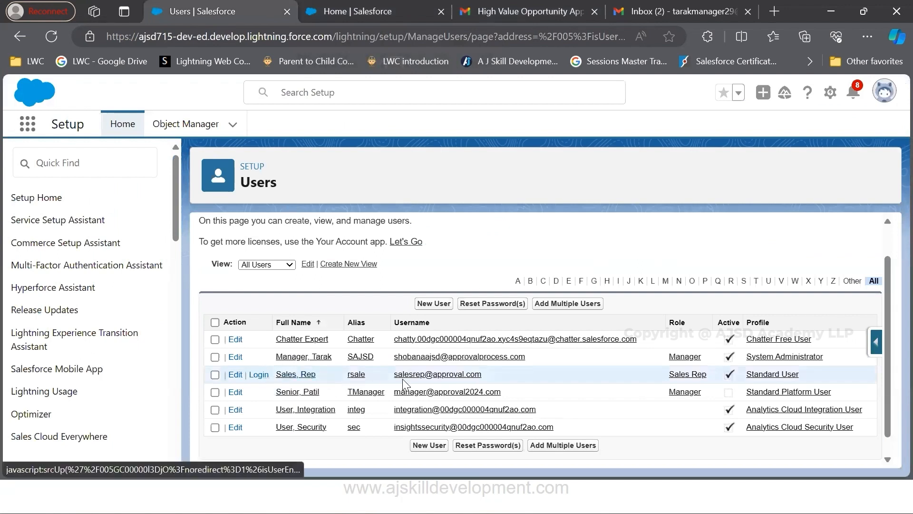
left_click(258, 375)
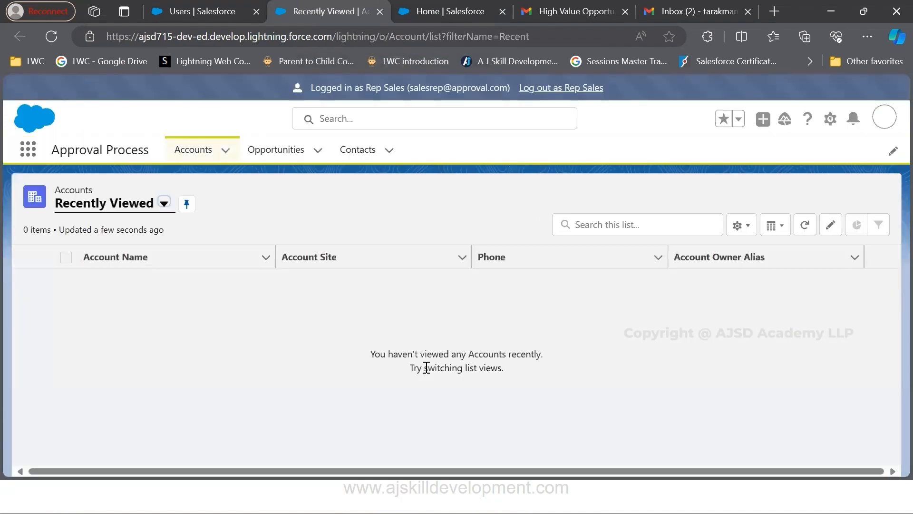
left_click_drag(310, 85, 521, 89)
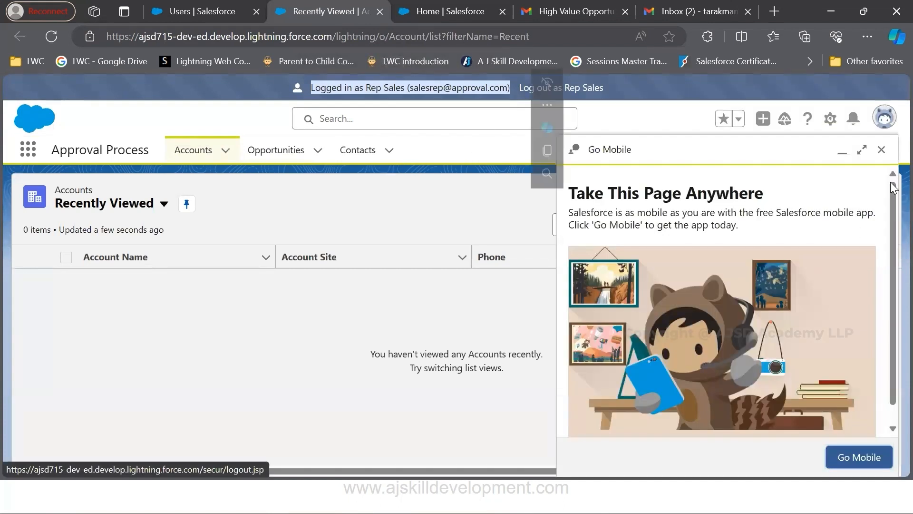
left_click(881, 149)
left_click(285, 151)
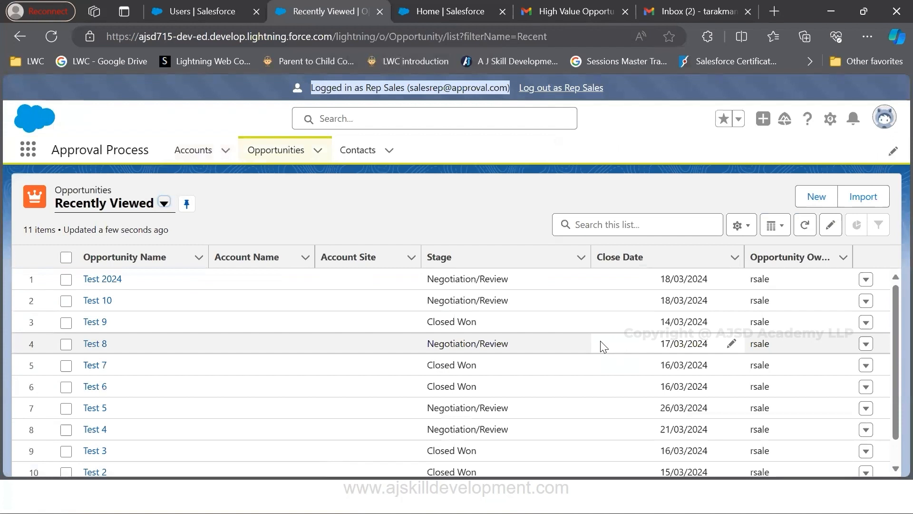
Open the Test 2024 opportunity, check the Approval Status in its details and dismiss the compact setting prompt
left_click(102, 280)
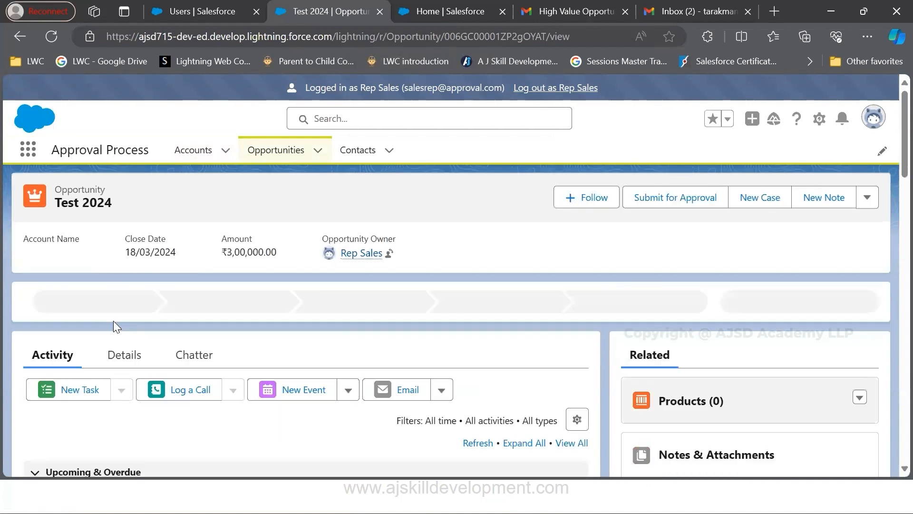
left_click(125, 354)
scroll(311, 365, "down", 3)
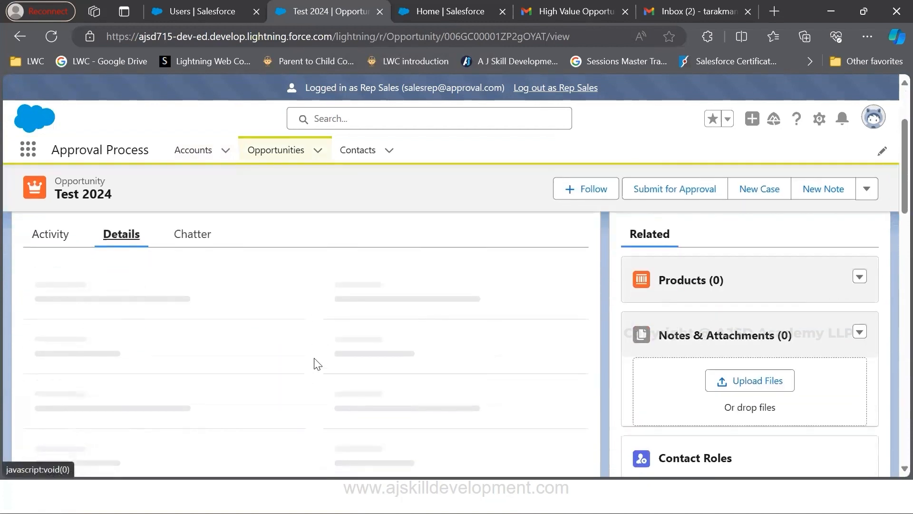
scroll(316, 365, "down", 5)
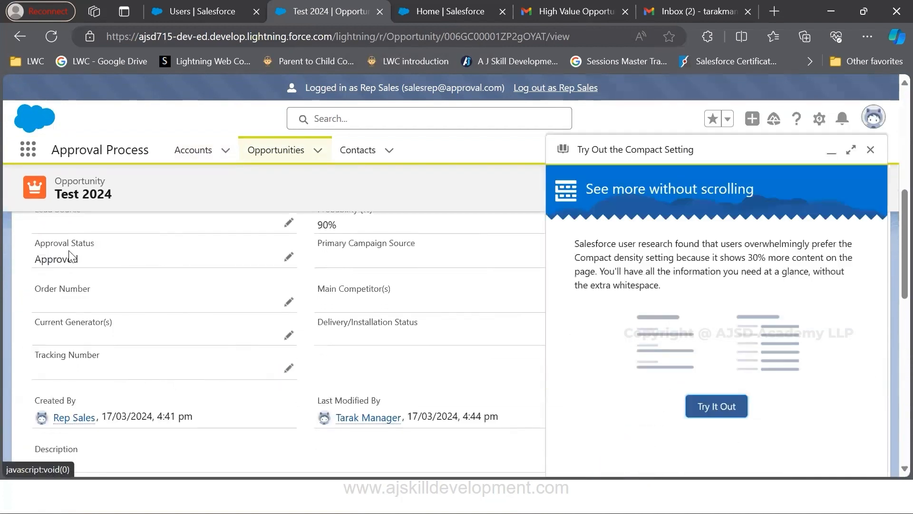
left_click_drag(38, 248, 110, 270)
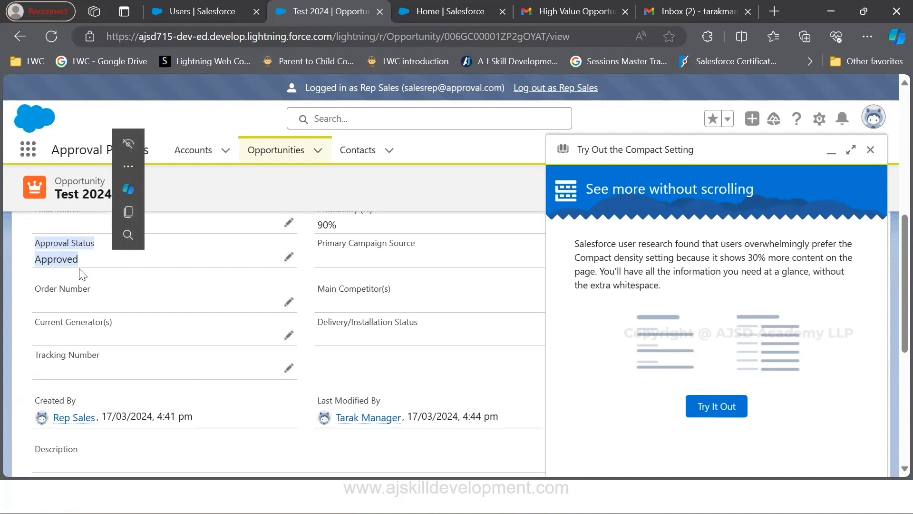
left_click(871, 151)
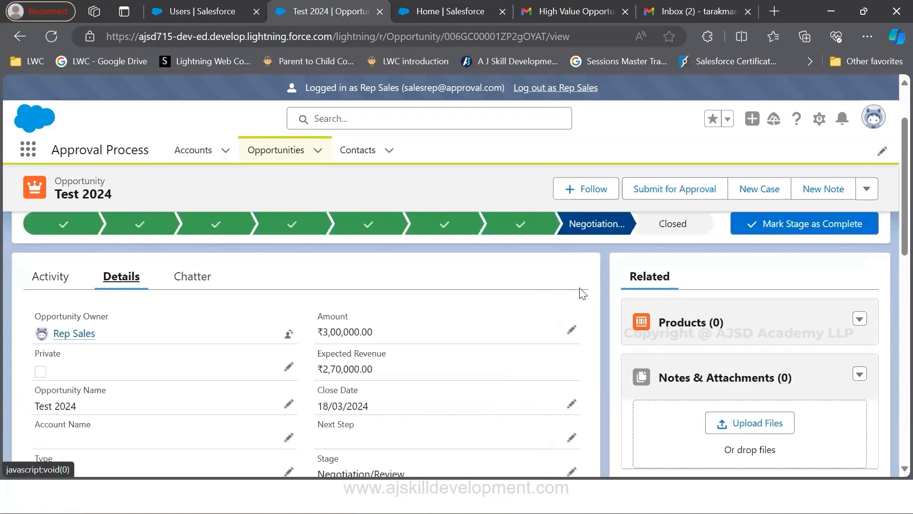
Close the Test 2024 opportunity with the stage Closed Won and review its details
left_click(673, 230)
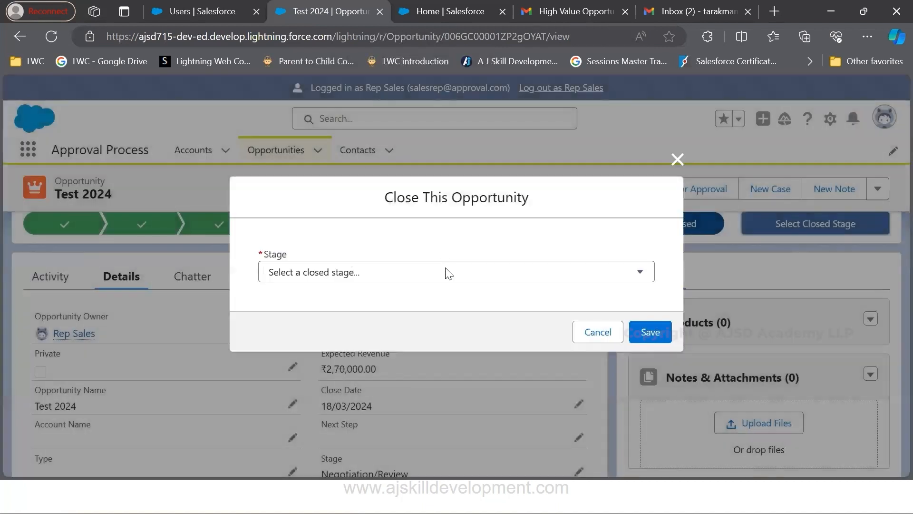
left_click(444, 272)
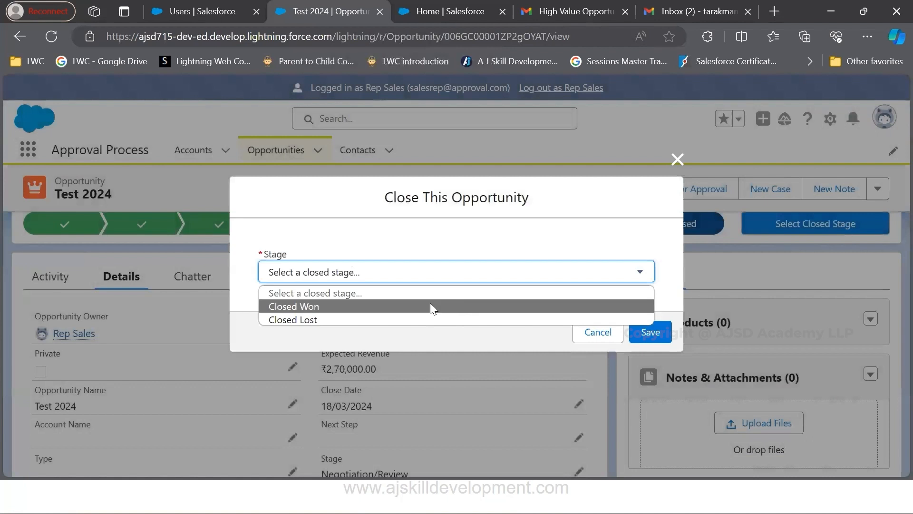
left_click(430, 306)
left_click(647, 332)
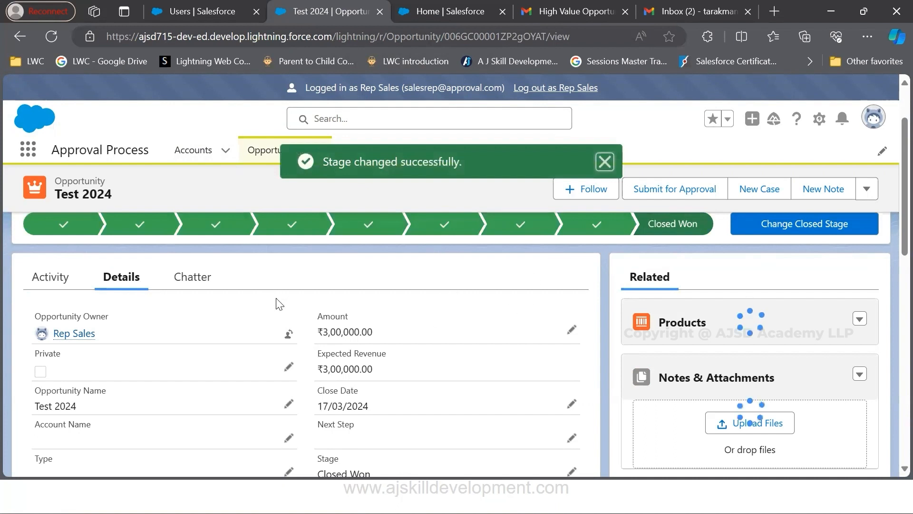
scroll(361, 365, "down", 4)
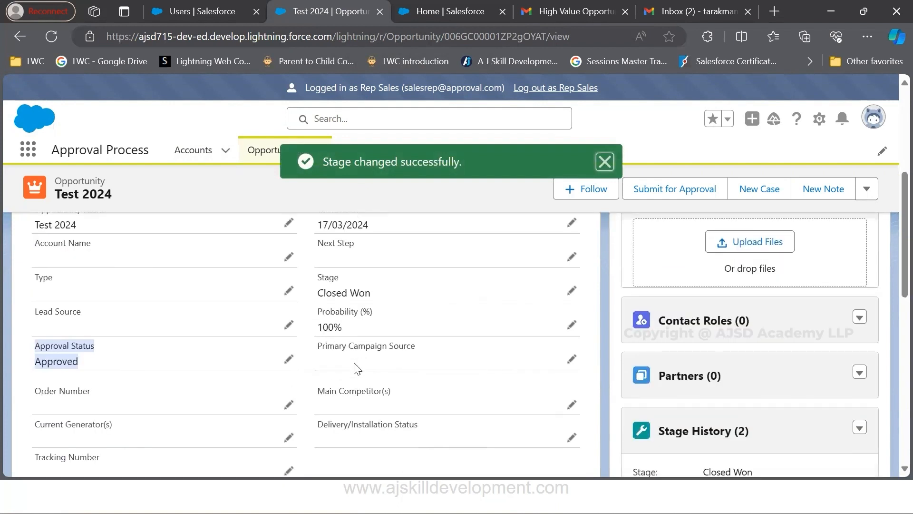
scroll(471, 355, "up", 4)
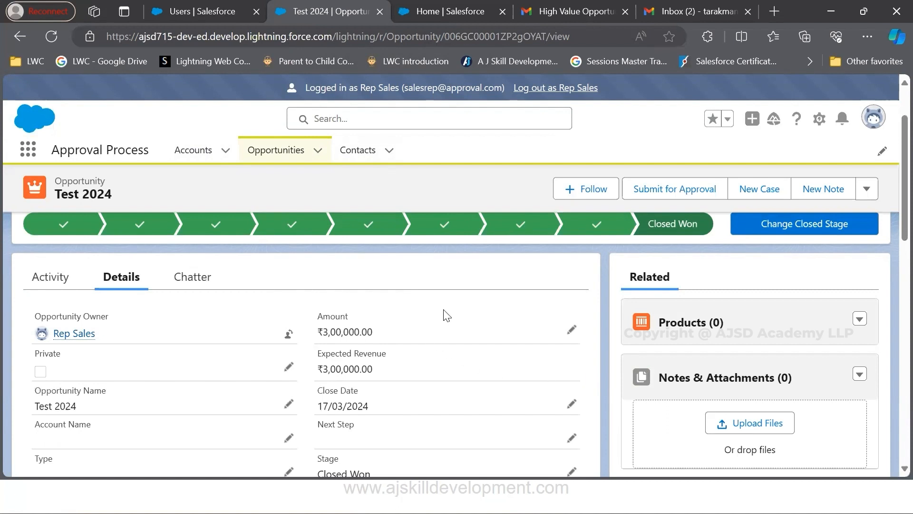
Log out of the sales rep session and open Setup in a new browser tab
left_click(553, 89)
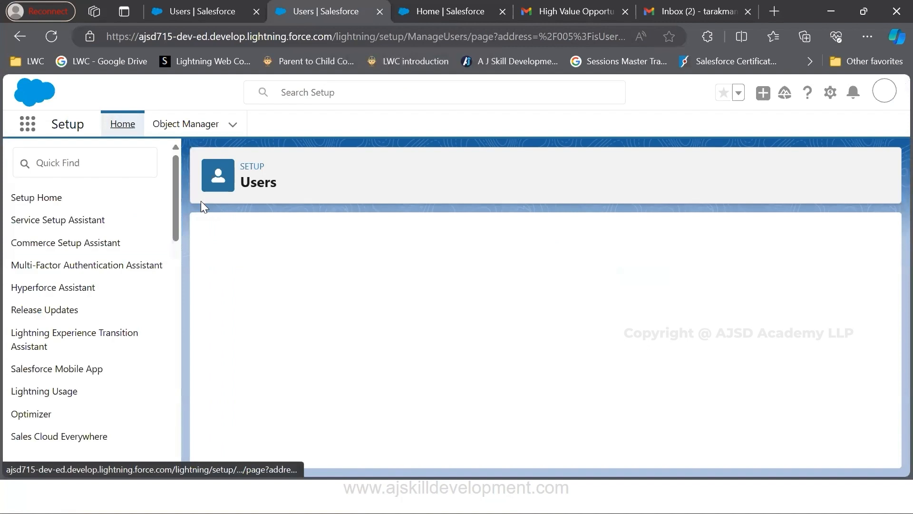
left_click(106, 167)
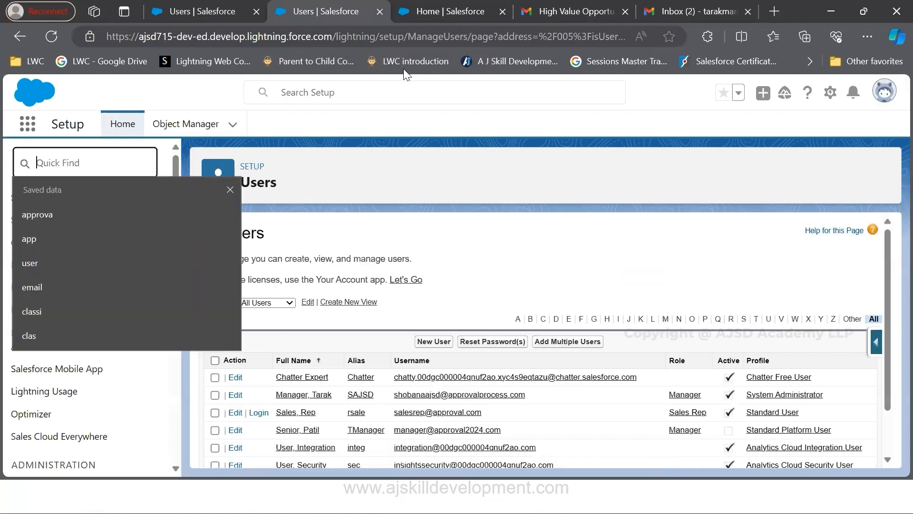
left_click(830, 92)
left_click(794, 128)
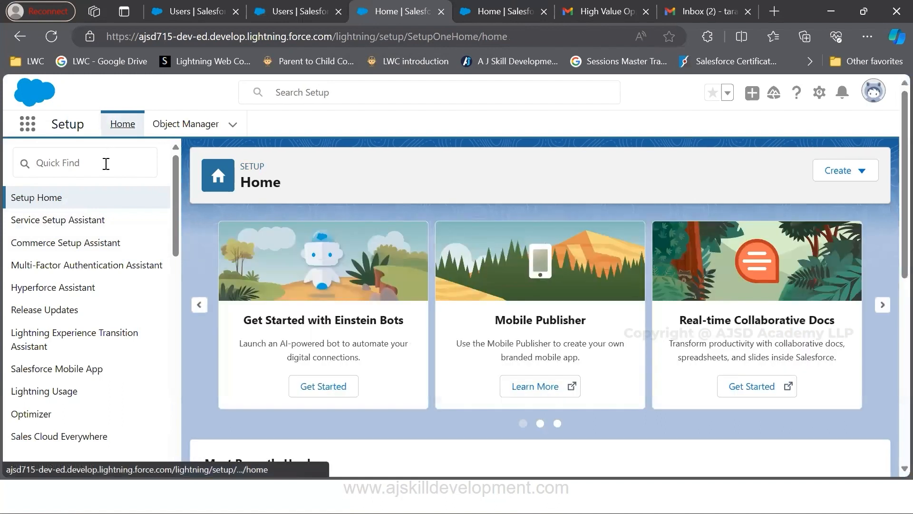
Search Setup for "Appr", mark Approval Processes under Process Automation and open its page to view the Opportunity approval processes
left_click(108, 163)
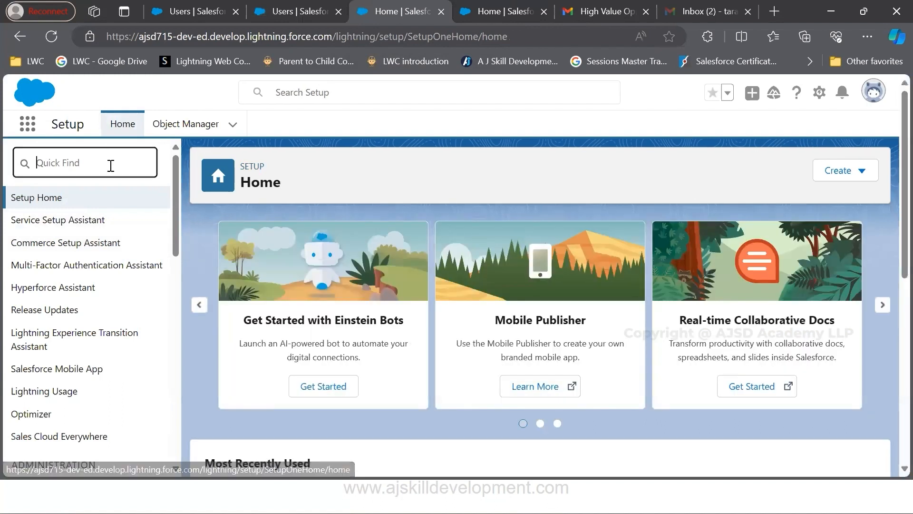
type("Appr")
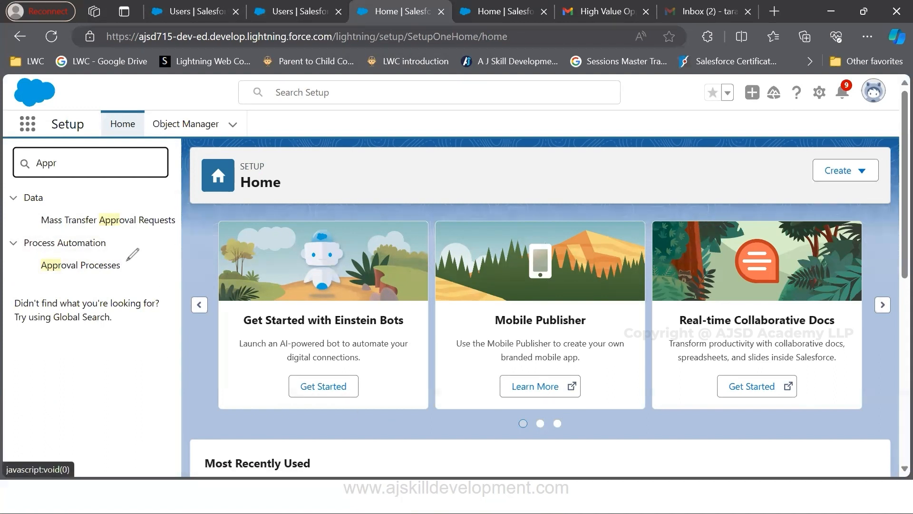
left_click_drag(126, 261, 143, 257)
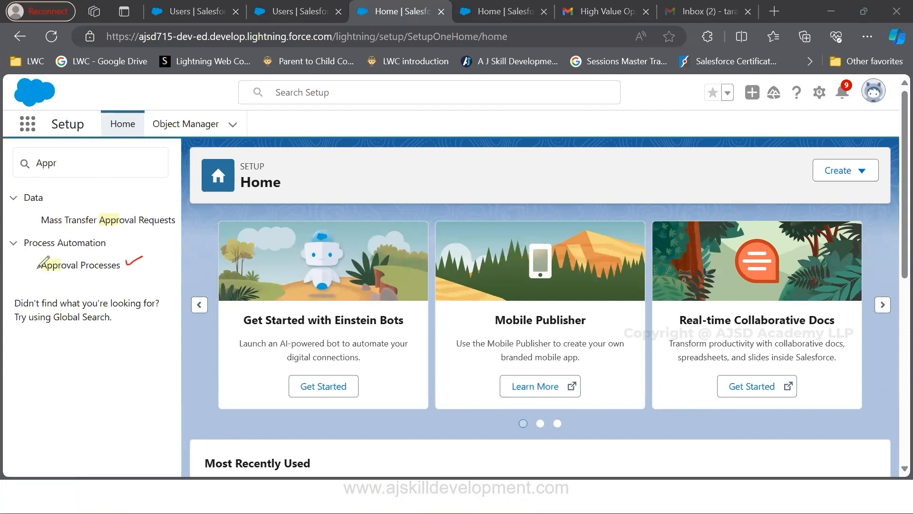
left_click_drag(37, 276, 121, 273)
left_click(565, 405)
left_click(101, 272)
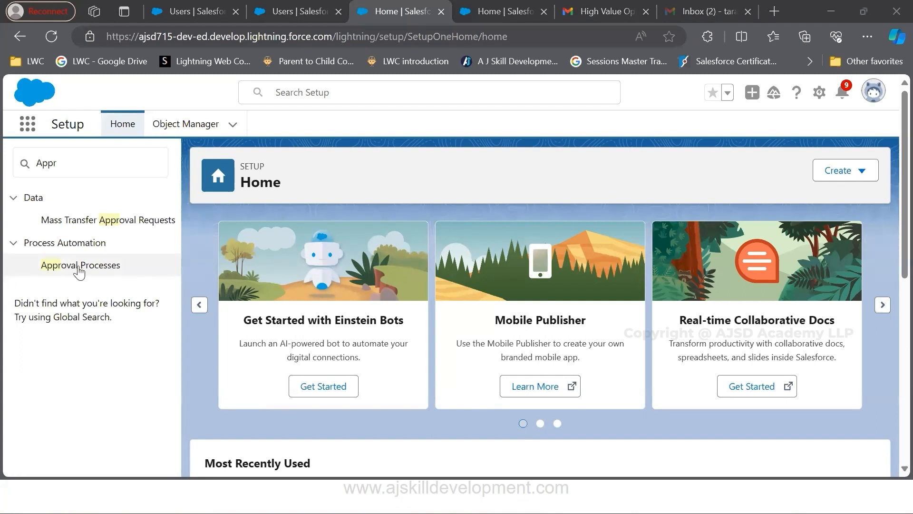
left_click(94, 272)
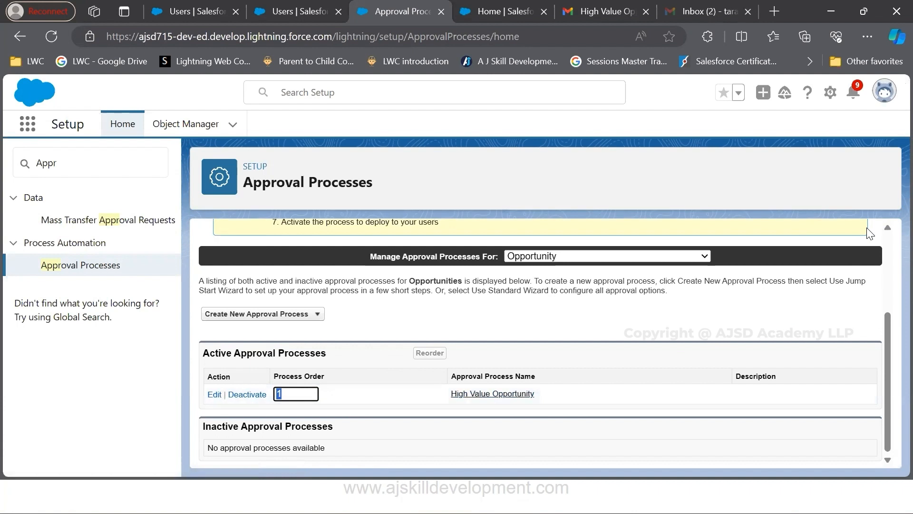
left_click(810, 143)
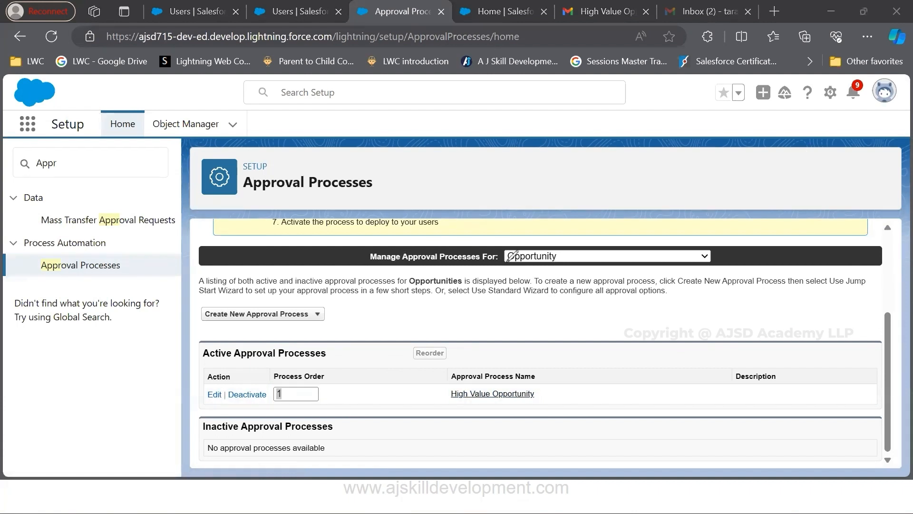
Mark Opportunity as the managed object and look through the objects available for approval processes, keeping Opportunity selected
left_click_drag(520, 249, 538, 236)
left_click(681, 256)
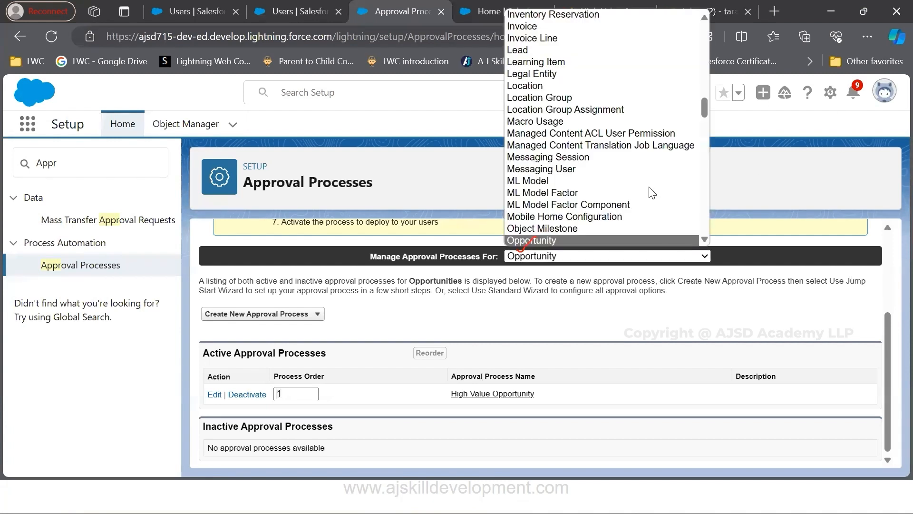
scroll(626, 191, "down", 6)
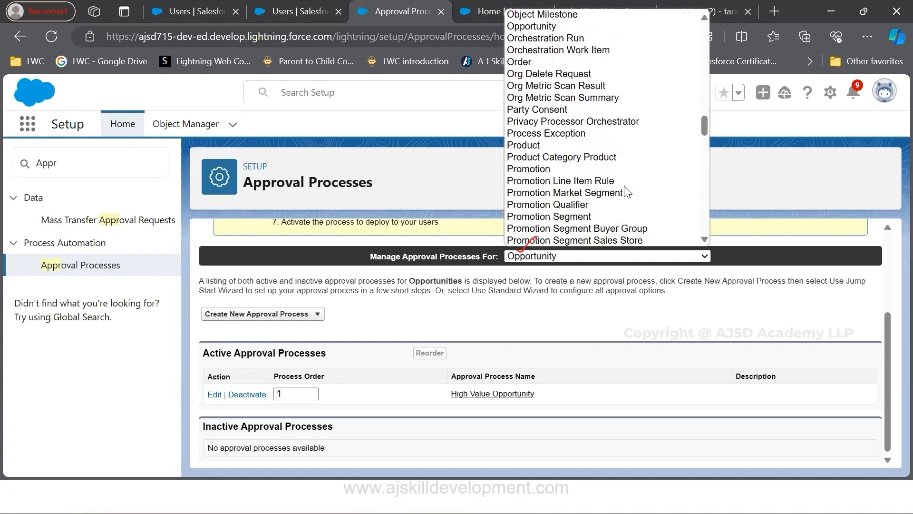
scroll(619, 190, "down", 4)
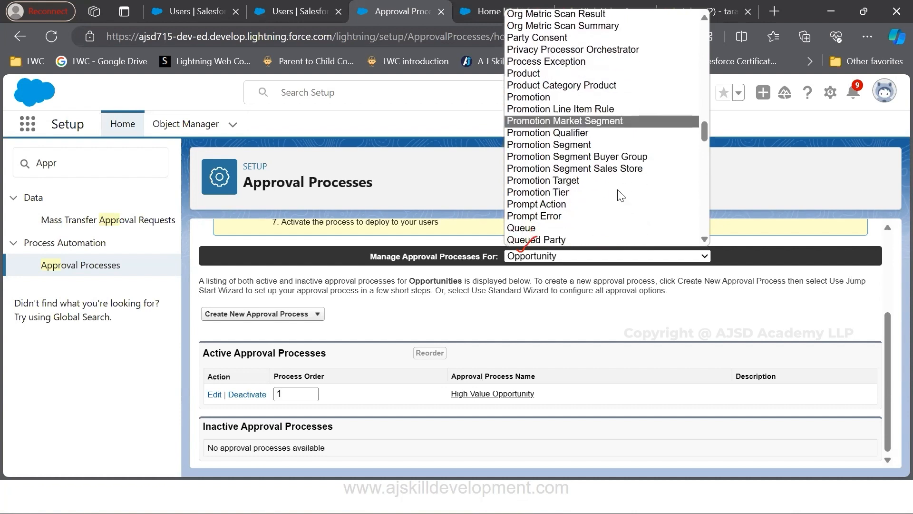
left_click(614, 297)
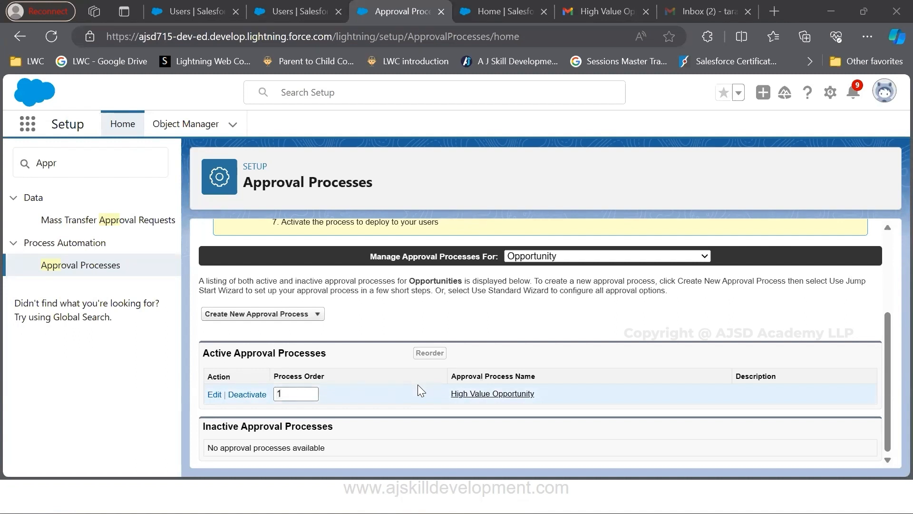
Open the High Value Opportunity approval process for editing, review its name, and advance to the entry criteria
left_click(214, 395)
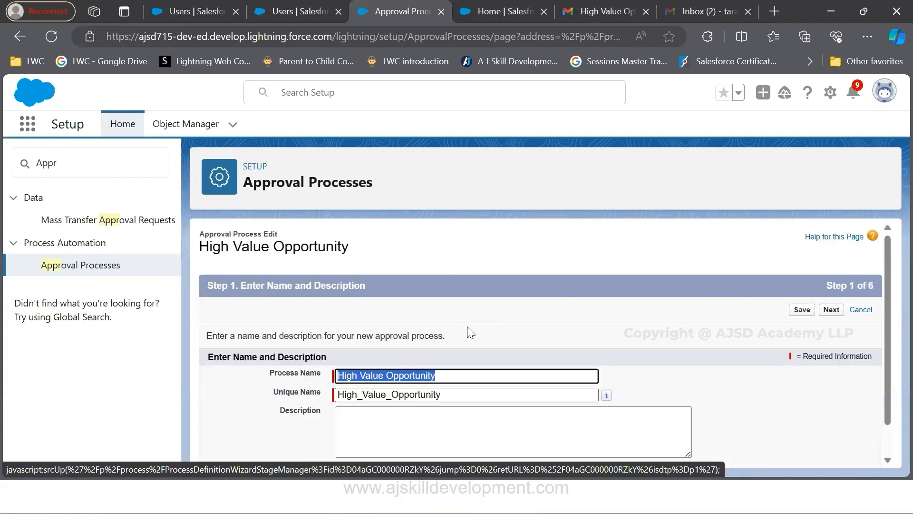
scroll(471, 333, "down", 1)
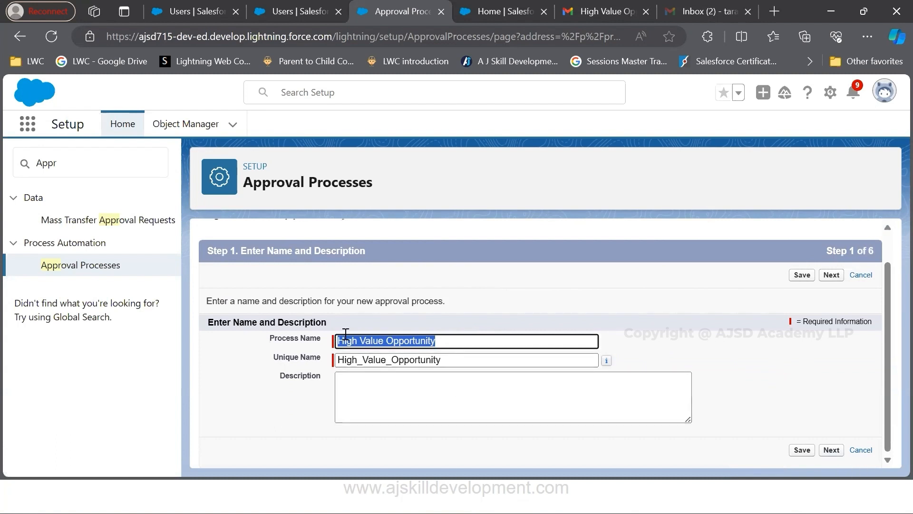
left_click(836, 451)
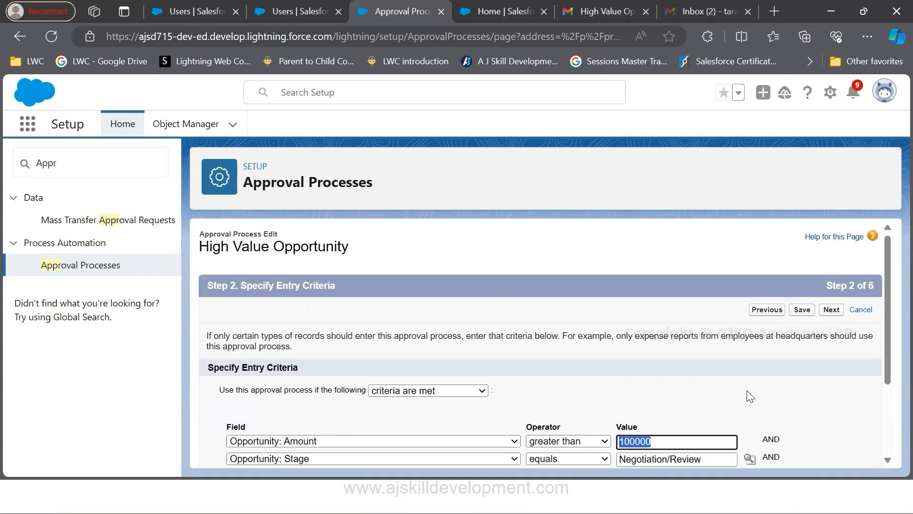
Review the Opportunity Amount and Stage entry criteria and advance to the approver field and record editability settings
scroll(689, 390, "down", 2)
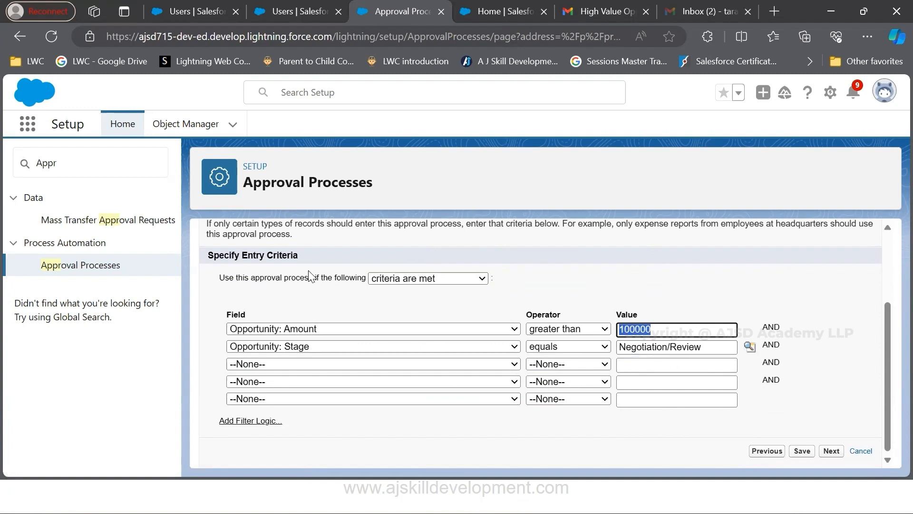
left_click(261, 325)
left_click(593, 293)
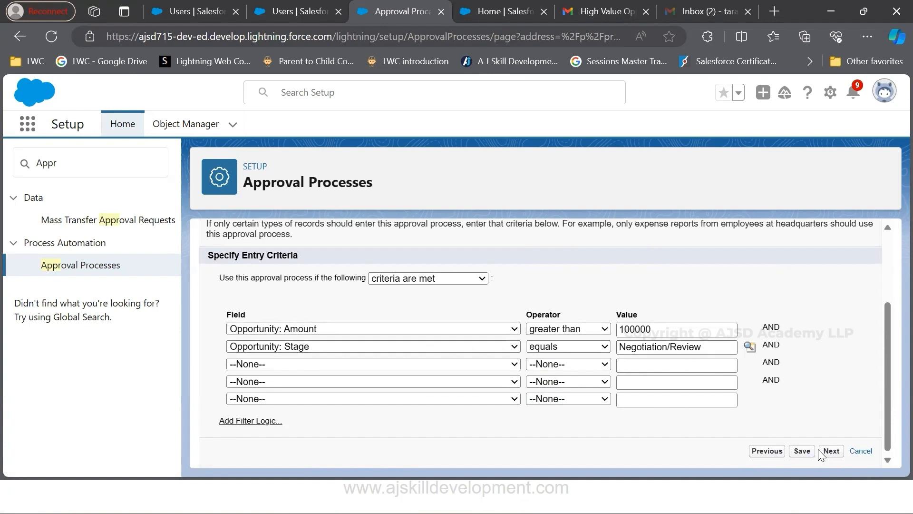
left_click(802, 450)
Mark Next Automated Approver Determined By and view its available user fields, keeping Manager selected
scroll(475, 369, "down", 1)
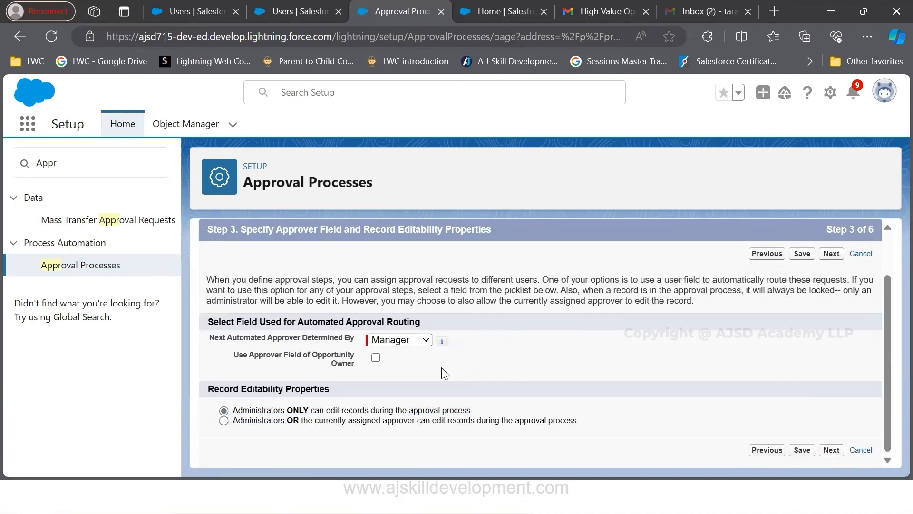
left_click_drag(228, 337, 329, 338)
left_click(415, 341)
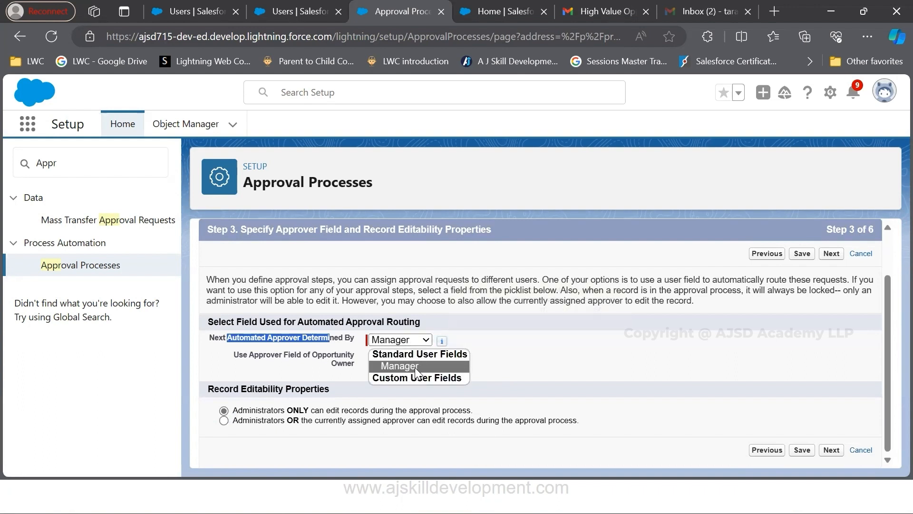
left_click(510, 357)
Switch to the Users list, open the sales rep's user record, and mark the name in User Detail
left_click(205, 10)
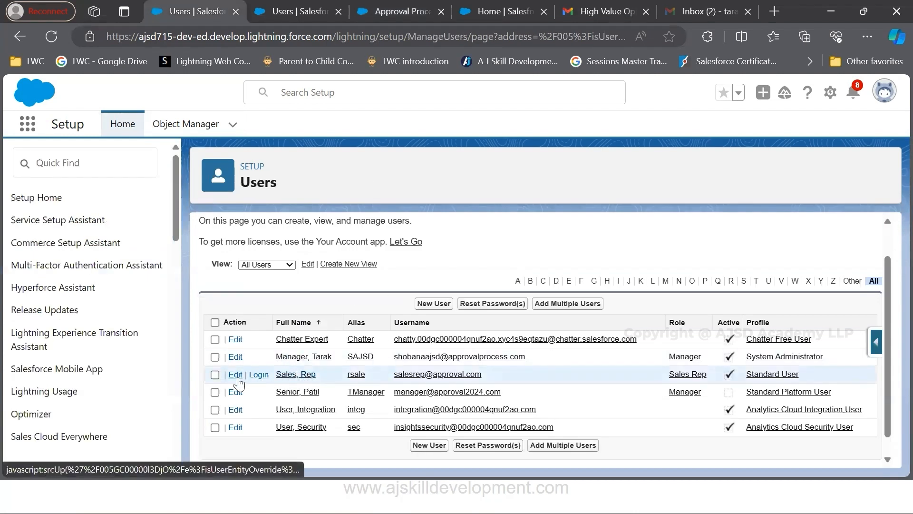
left_click(300, 377)
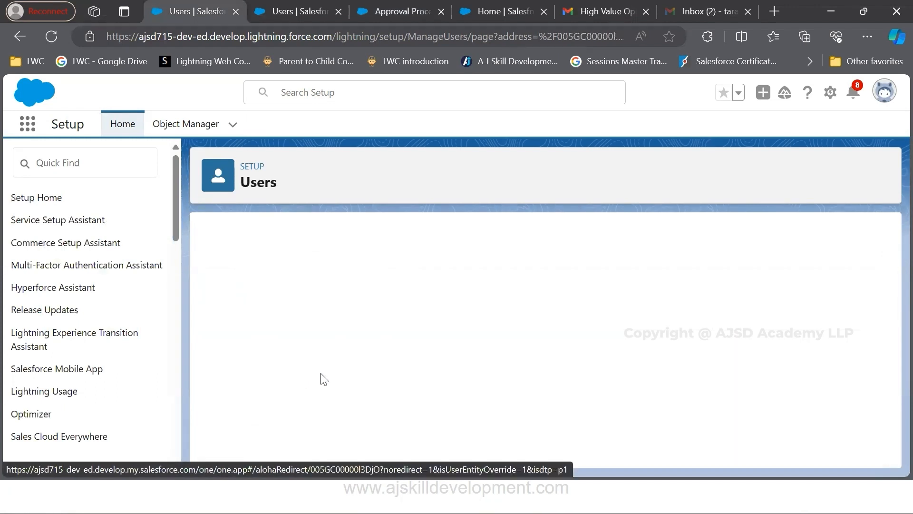
scroll(370, 333, "down", 3)
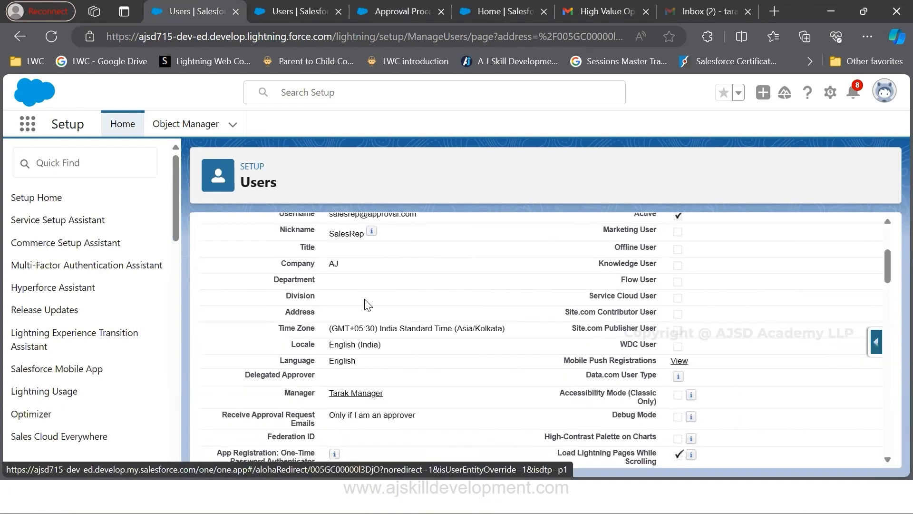
scroll(368, 304, "up", 3)
left_click_drag(329, 286, 366, 287)
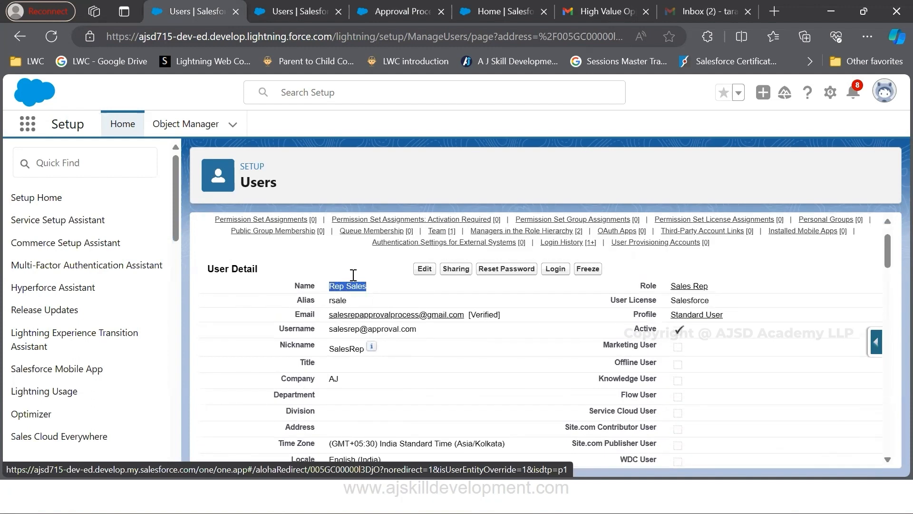
Examine the sales rep's user record for the assigned manager and the managers in the role hierarchy
scroll(286, 363, "down", 8)
scroll(285, 363, "down", 10)
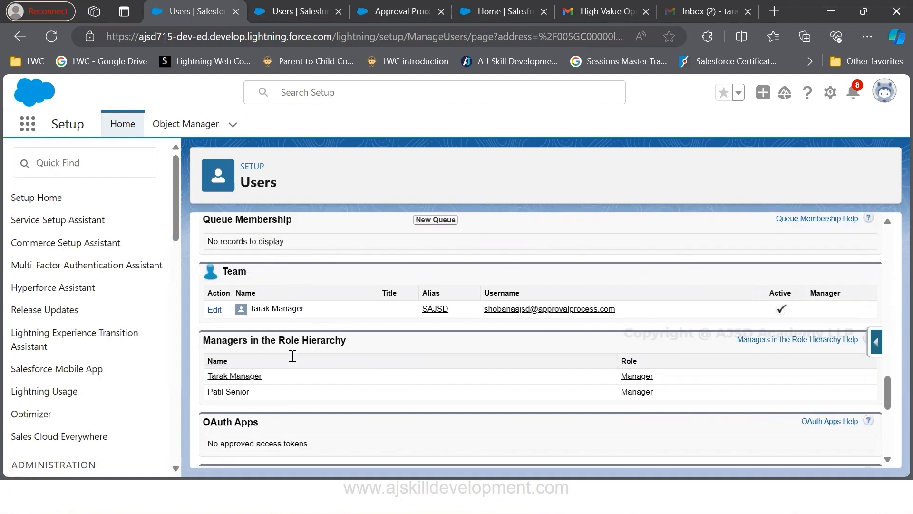
scroll(291, 352, "down", 3)
scroll(294, 347, "down", 4)
scroll(324, 333, "up", 3)
scroll(358, 329, "up", 15)
scroll(362, 343, "up", 8)
scroll(361, 332, "down", 2)
scroll(361, 332, "up", 3)
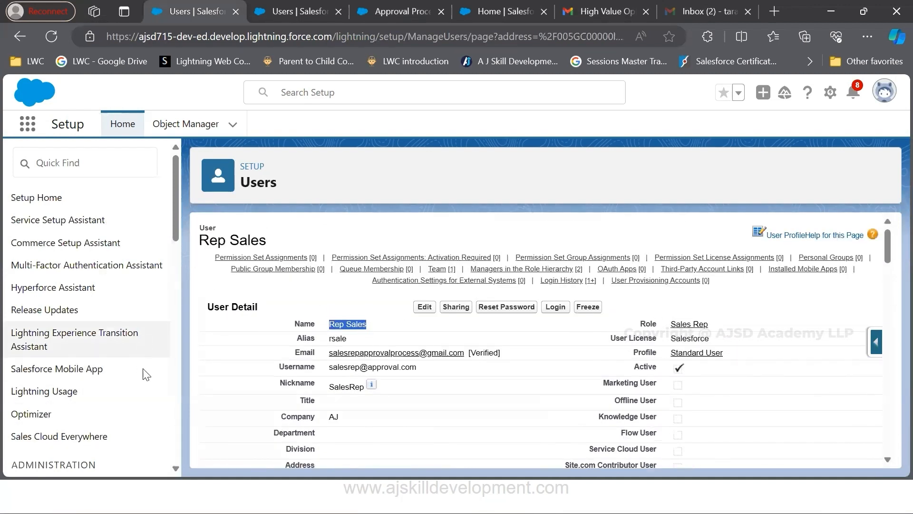
scroll(140, 380, "down", 3)
scroll(142, 262, "up", 3)
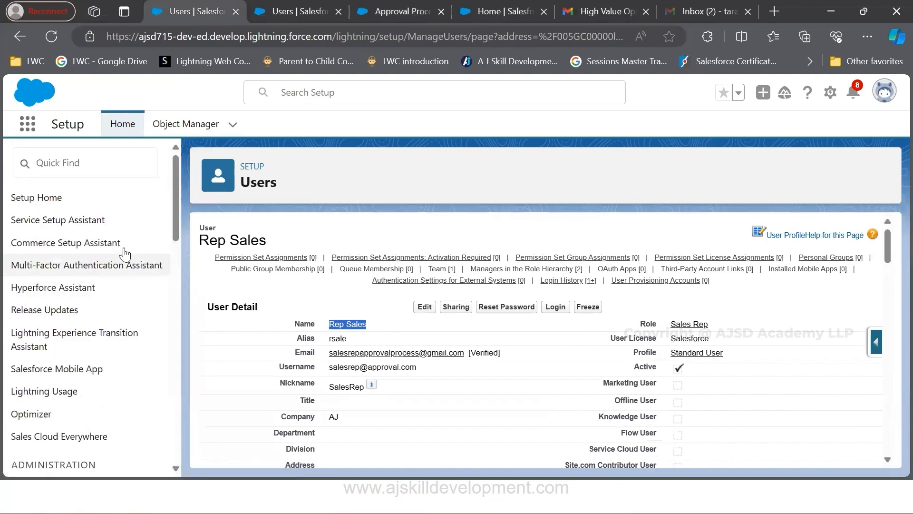
Return to the Users list and open the sales rep's record for editing at the Approver Settings
left_click(21, 38)
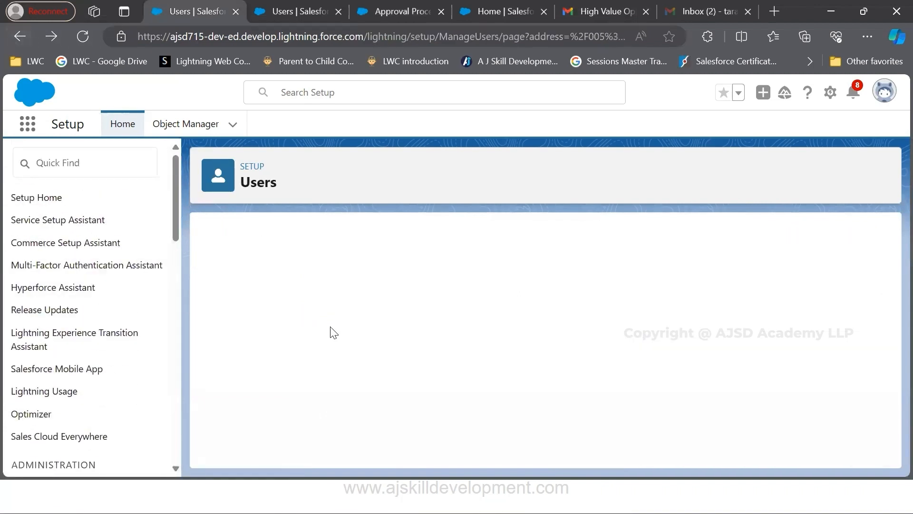
scroll(333, 361, "down", 1)
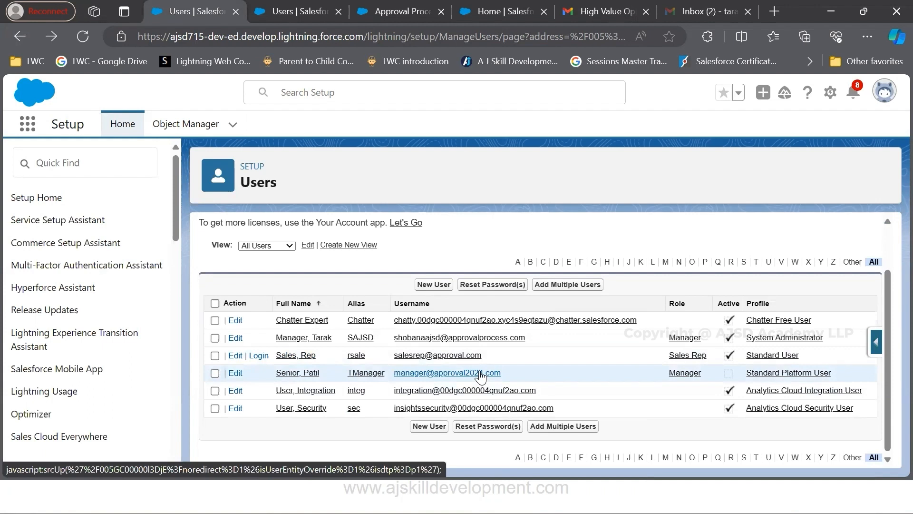
left_click(236, 356)
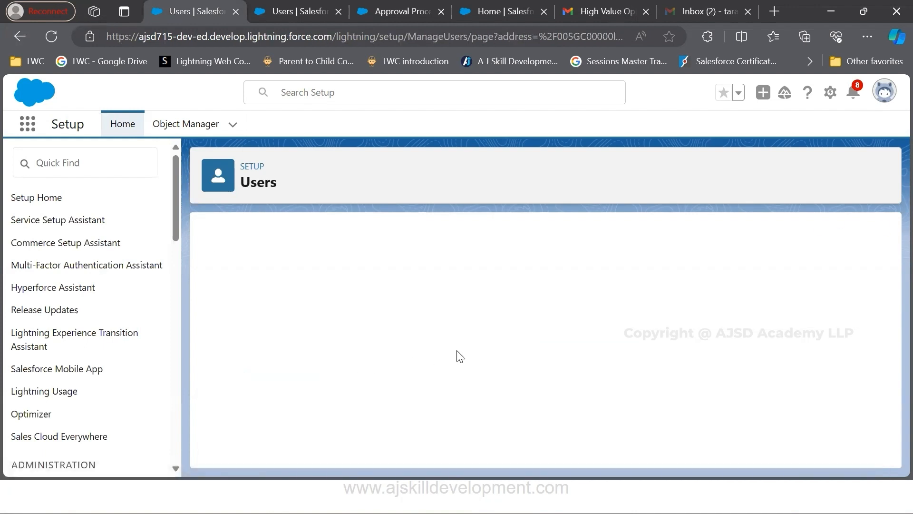
scroll(460, 357, "down", 10)
scroll(460, 357, "down", 10)
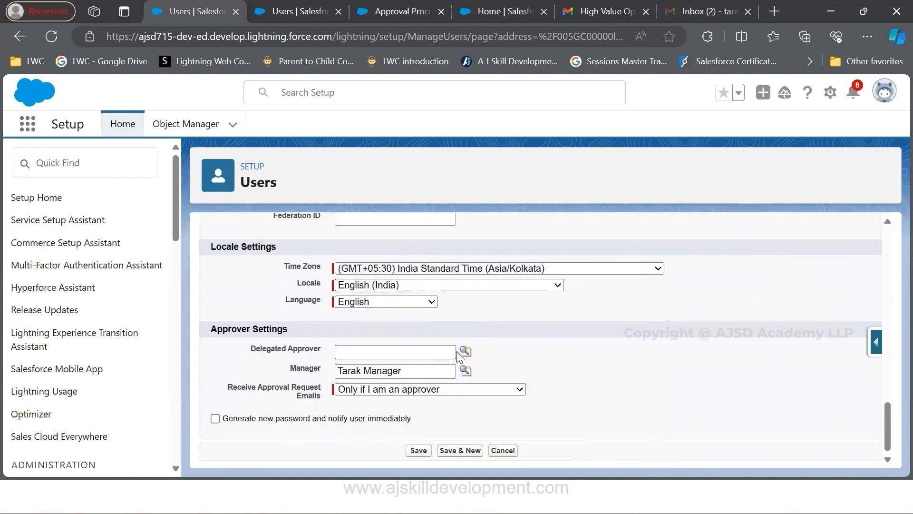
Mark the Manager field under Approver Settings, then open its user lookup and close it without changing the selection
left_click_drag(291, 370, 322, 372)
left_click_drag(211, 328, 296, 333)
left_click_drag(409, 370, 330, 370)
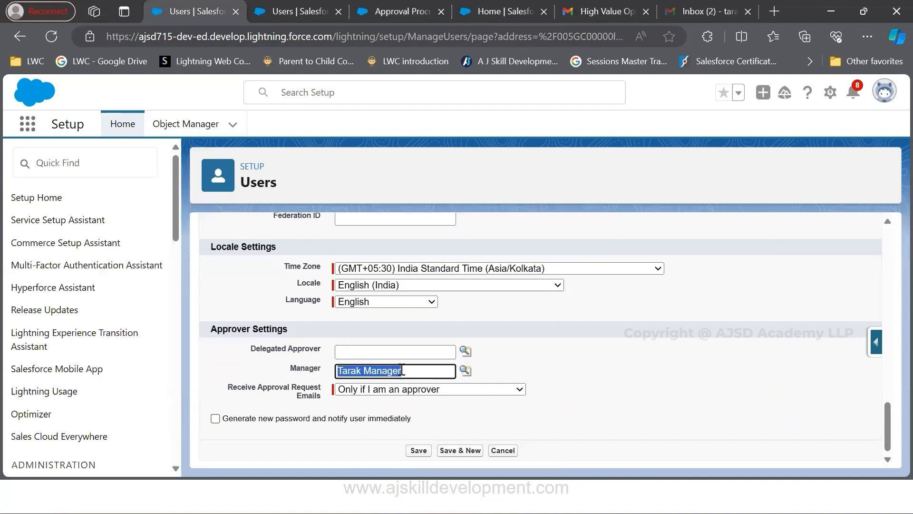
left_click(465, 372)
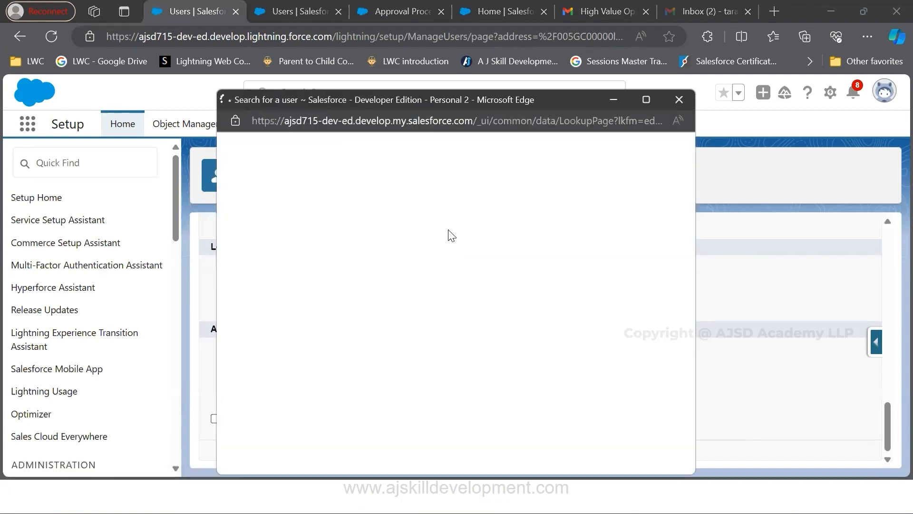
left_click(679, 100)
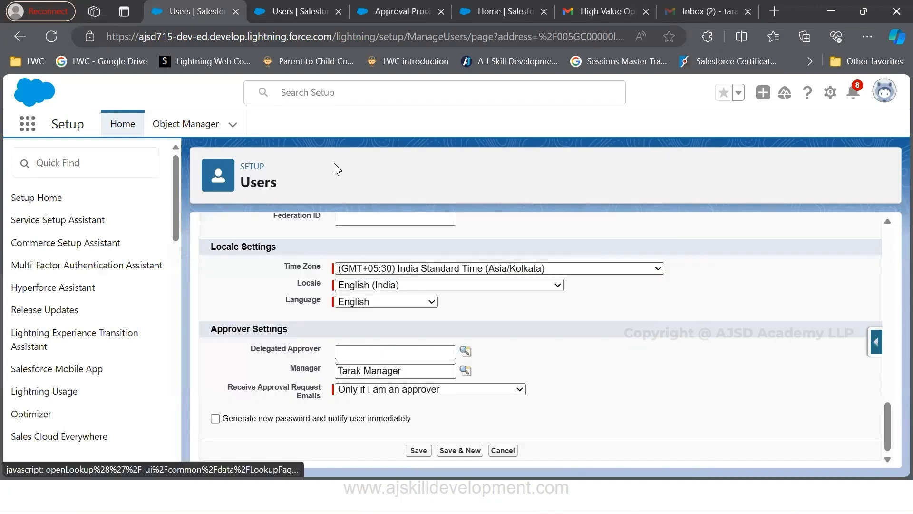
Return to the approval process, advance to the notification templates, and mark Approval Assignment Email Template before continuing to the page layout
left_click(390, 11)
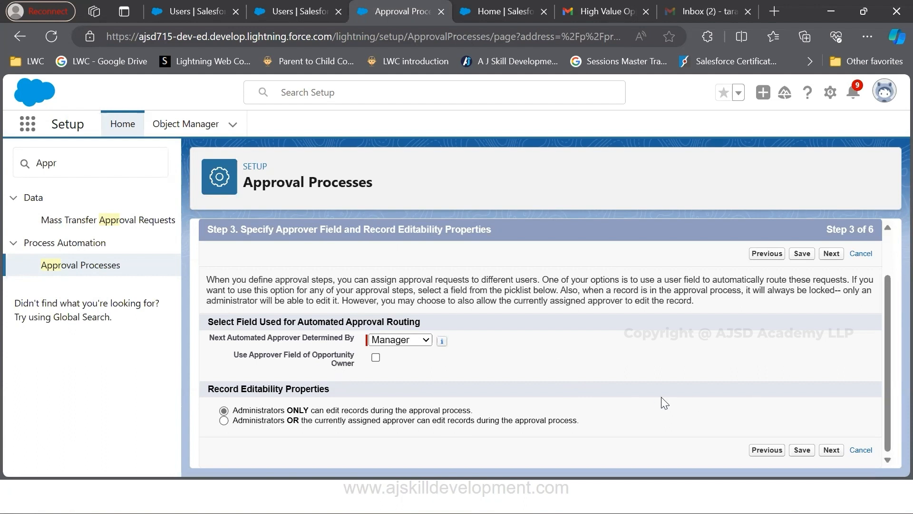
left_click(804, 451)
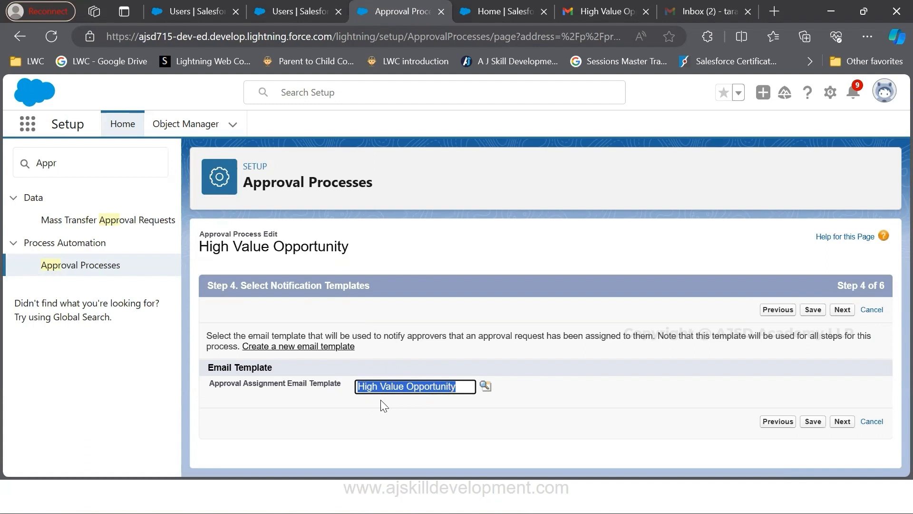
left_click_drag(207, 383, 346, 390)
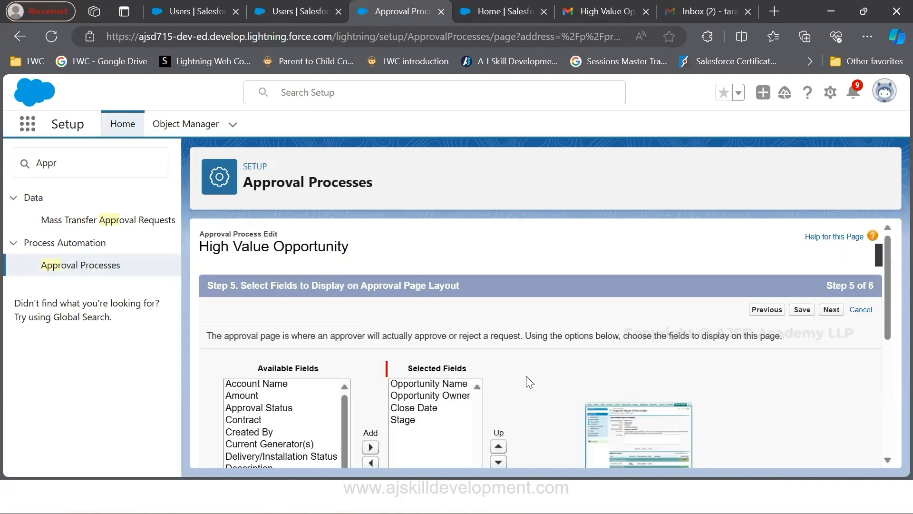
Review the selected approval page fields, view and close the example layout, and advance to the initial submitters
scroll(478, 377, "down", 2)
scroll(477, 378, "up", 2)
scroll(577, 397, "down", 4)
left_click_drag(427, 282, 394, 237)
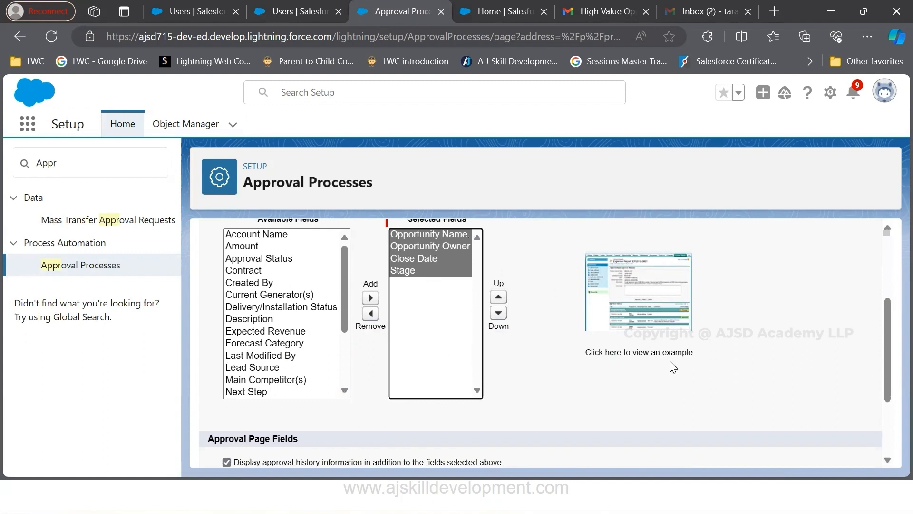
left_click(657, 352)
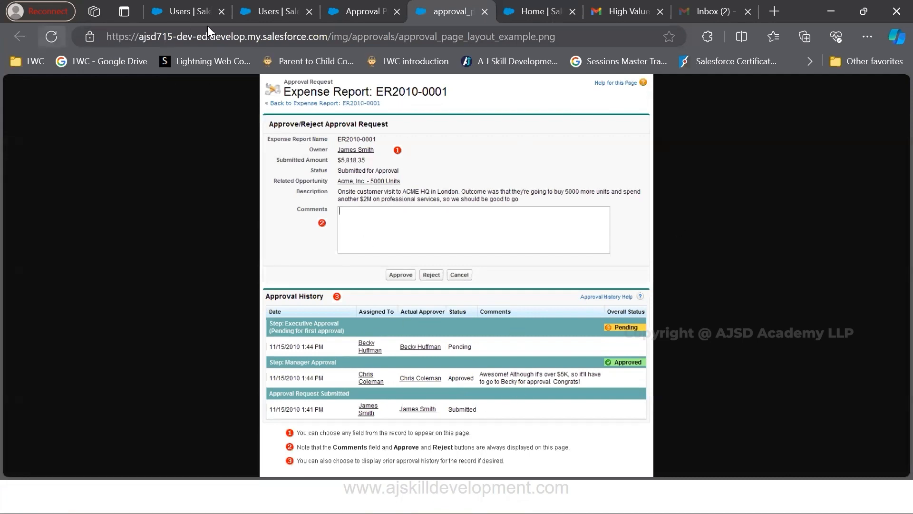
key("ctrl+w")
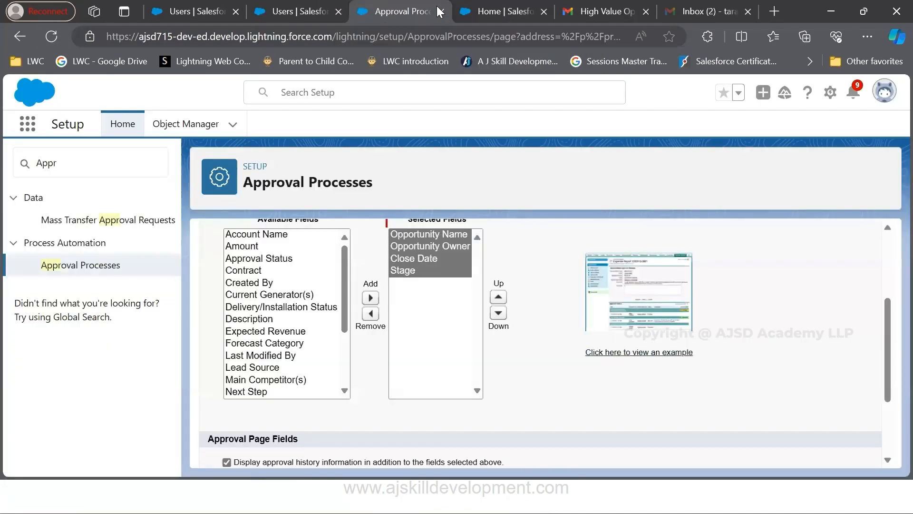
scroll(244, 346, "down", 3)
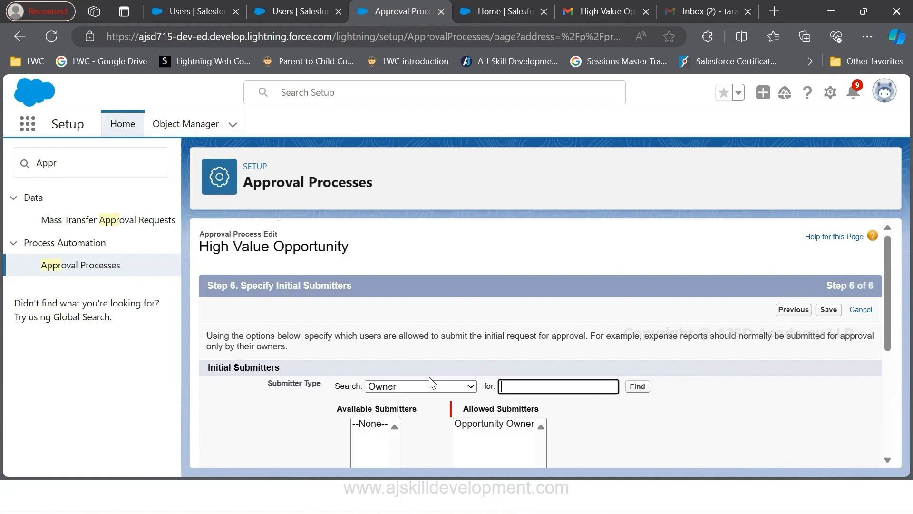
Review the initial submitters, mark Opportunity Owner under Allowed Submitters, and check the Submission Settings
scroll(452, 379, "down", 1)
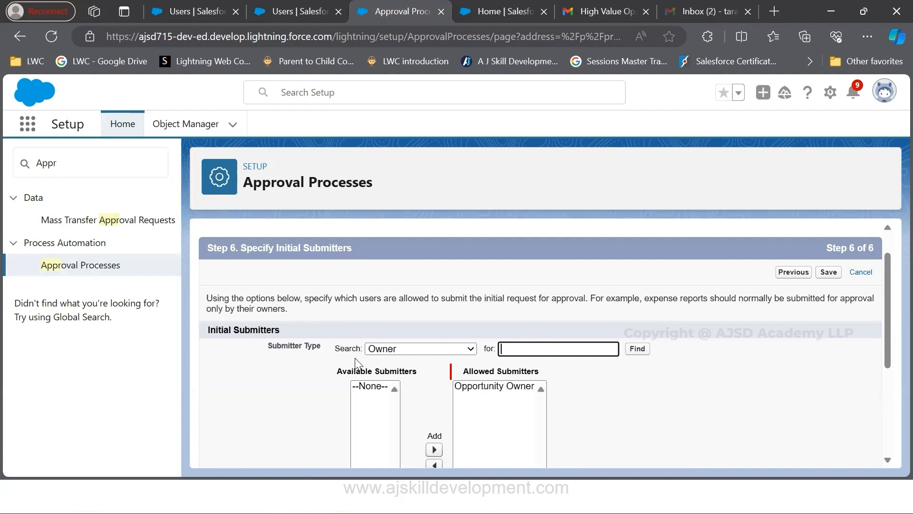
scroll(506, 318, "down", 3)
left_click(499, 275)
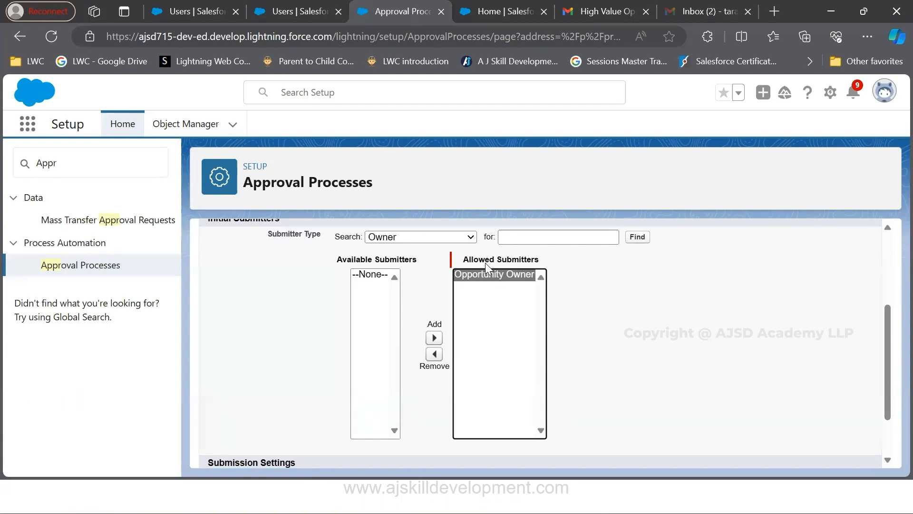
scroll(632, 377, "down", 2)
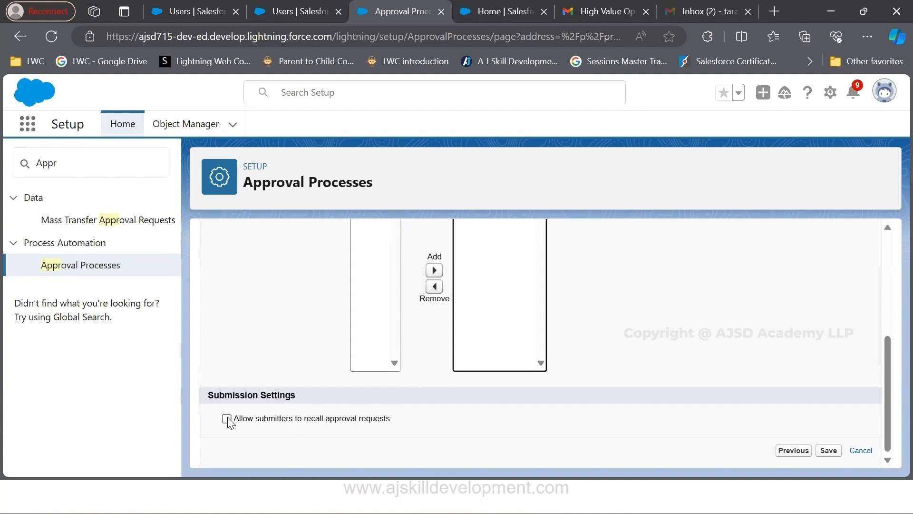
Save the approval process, mark the Initial Submission Actions heading on its detail page, and view the action types available for adding there
left_click(834, 454)
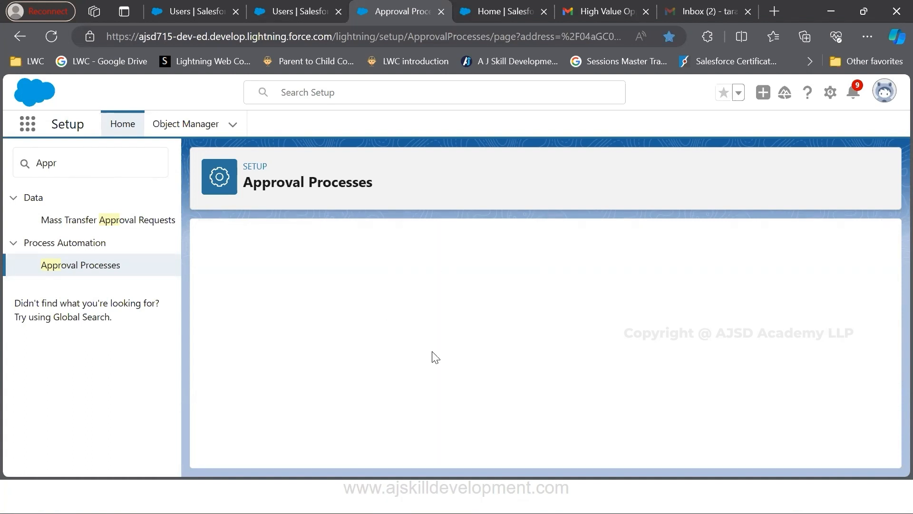
scroll(443, 359, "down", 4)
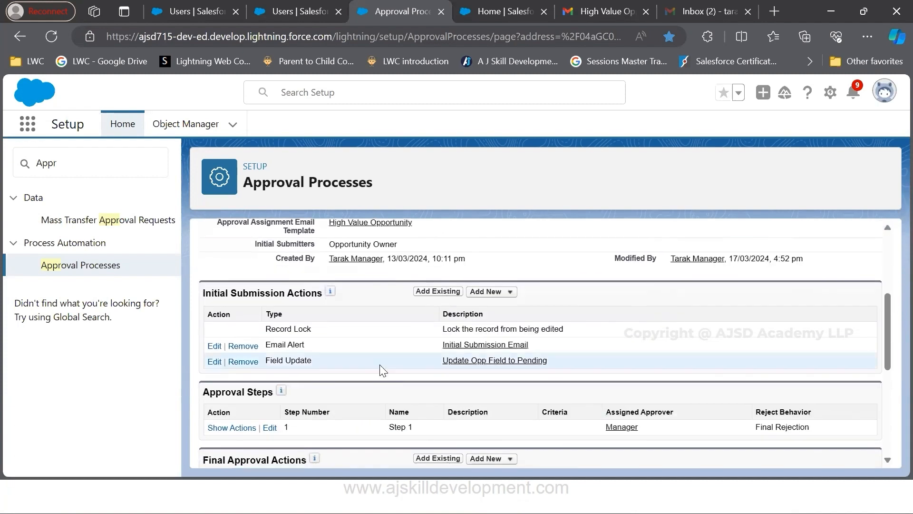
left_click_drag(204, 296, 339, 289)
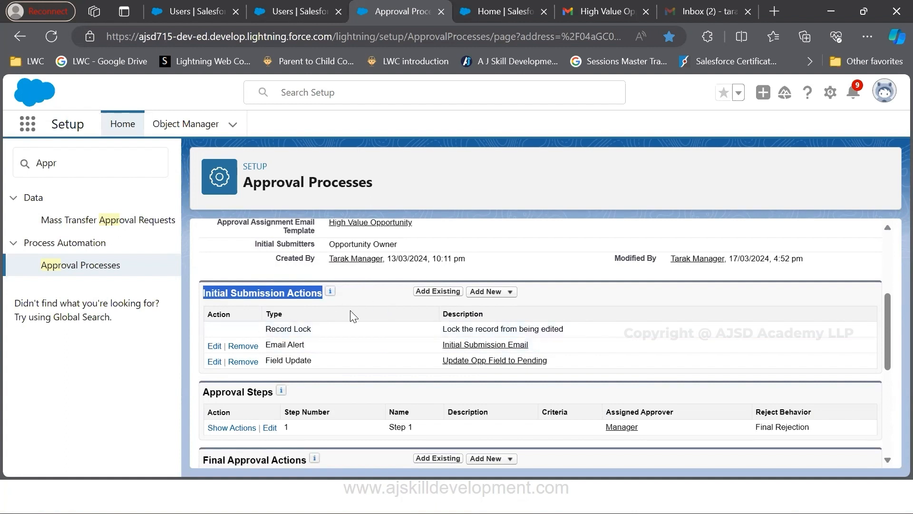
left_click(493, 292)
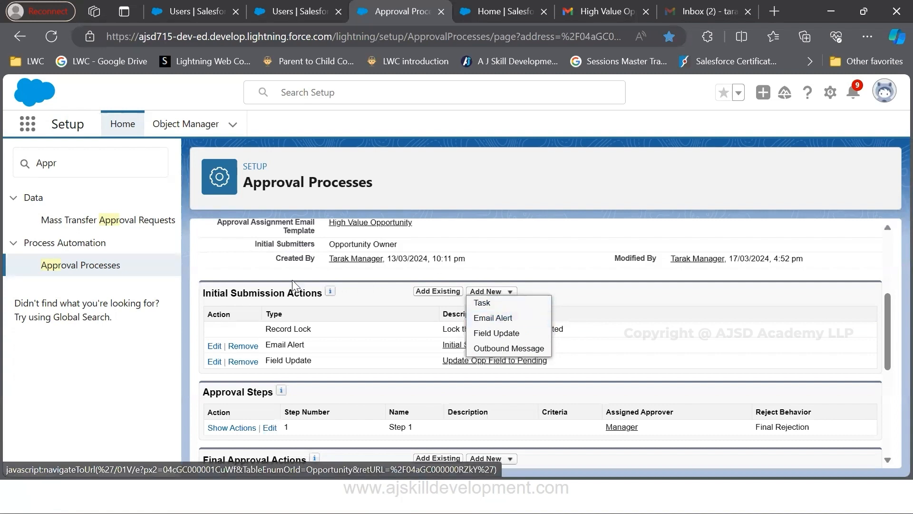
left_click_drag(203, 294, 309, 295)
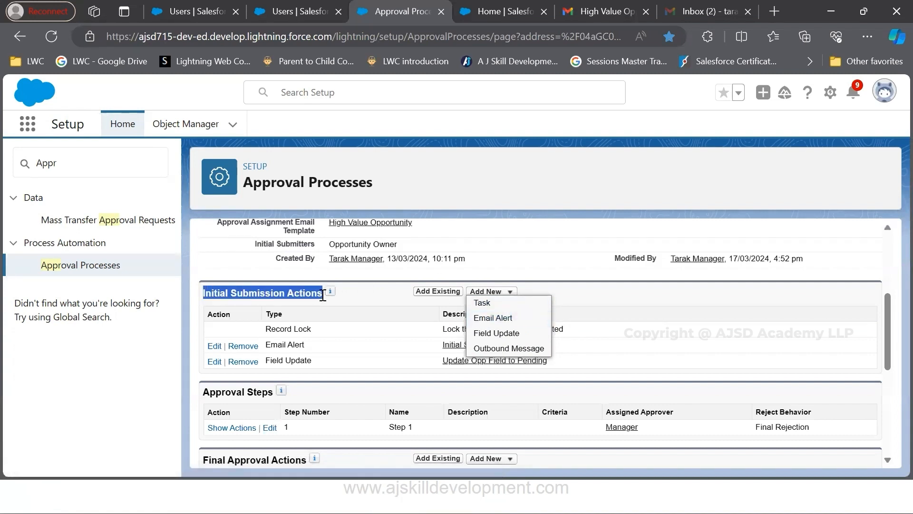
left_click(343, 327)
Mark the Approval Steps heading, the Step 1 name and its assigned approver Manager
scroll(370, 337, "down", 2)
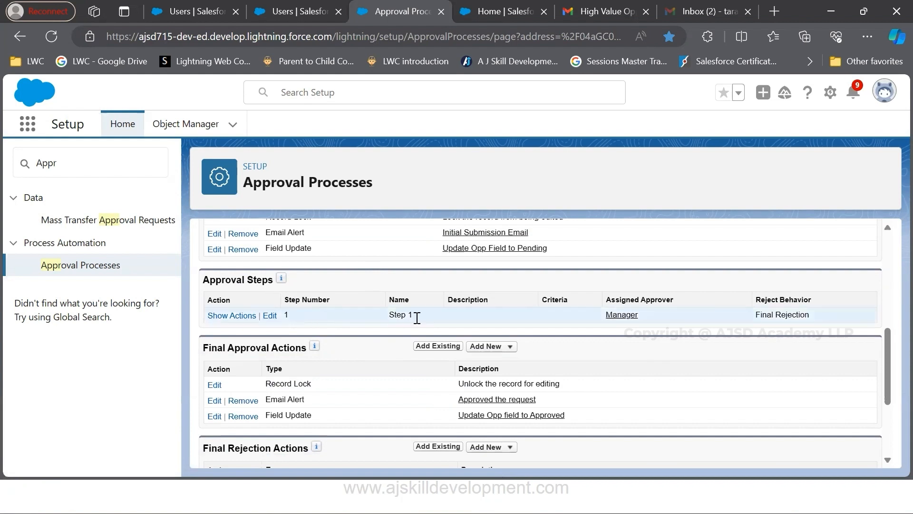
left_click_drag(604, 316, 645, 319)
left_click_drag(390, 315, 418, 320)
left_click(189, 278)
left_click_drag(202, 280, 277, 280)
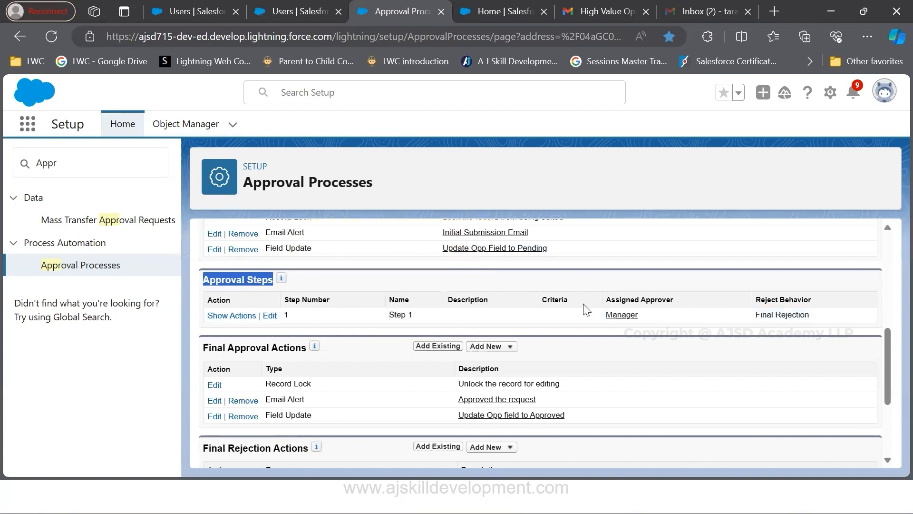
left_click_drag(599, 314, 640, 313)
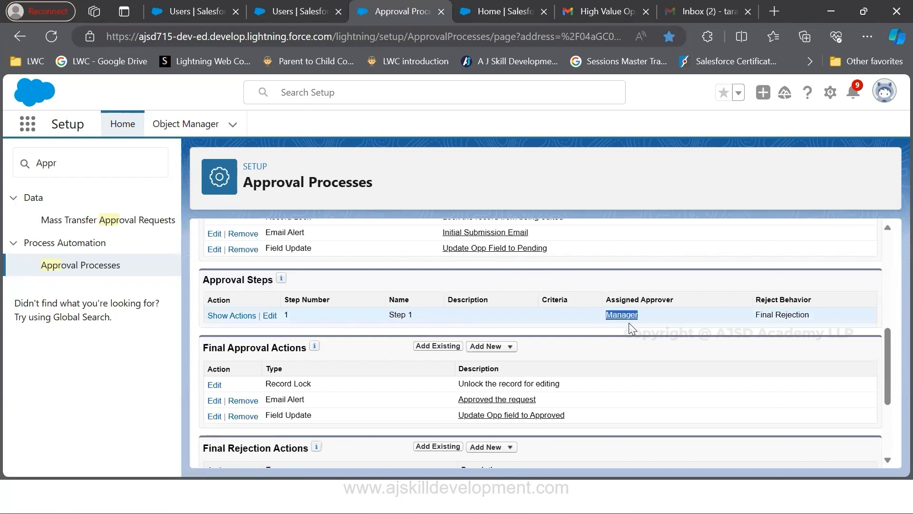
left_click(614, 357)
Expand the actions of Step 1 and view the types of new action available under its Approval Actions
scroll(546, 386, "down", 1)
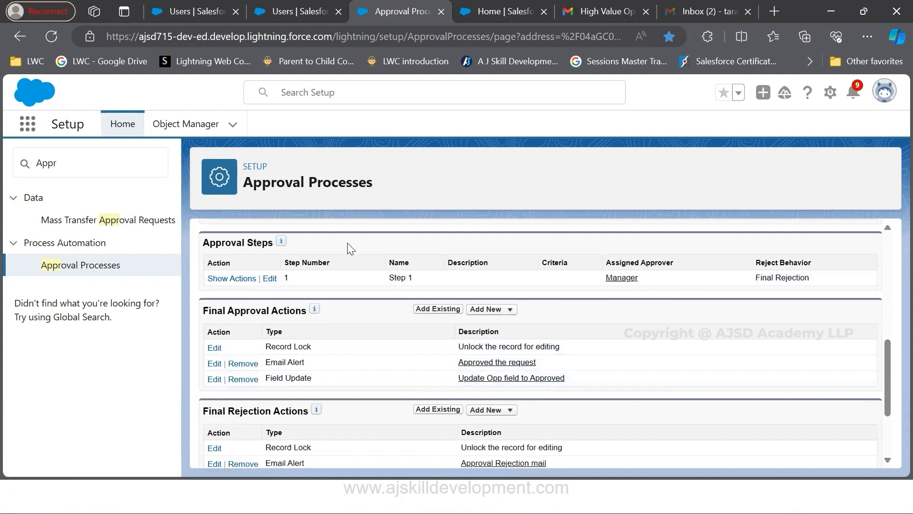
scroll(270, 266, "up", 2)
scroll(324, 295, "down", 2)
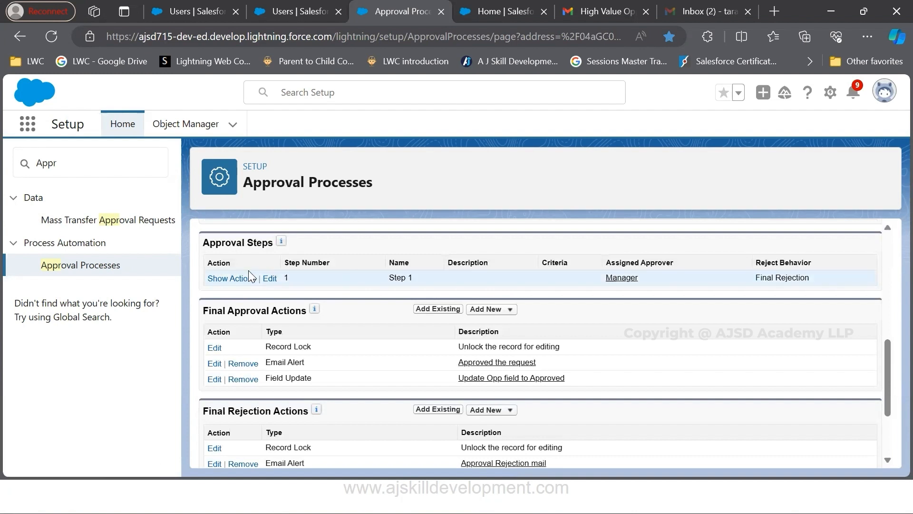
left_click(232, 279)
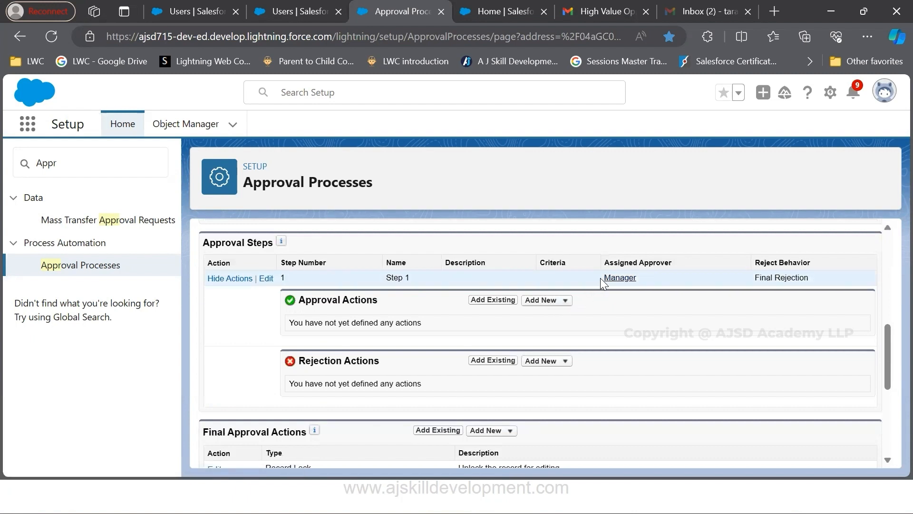
left_click_drag(601, 278, 643, 280)
left_click(565, 304)
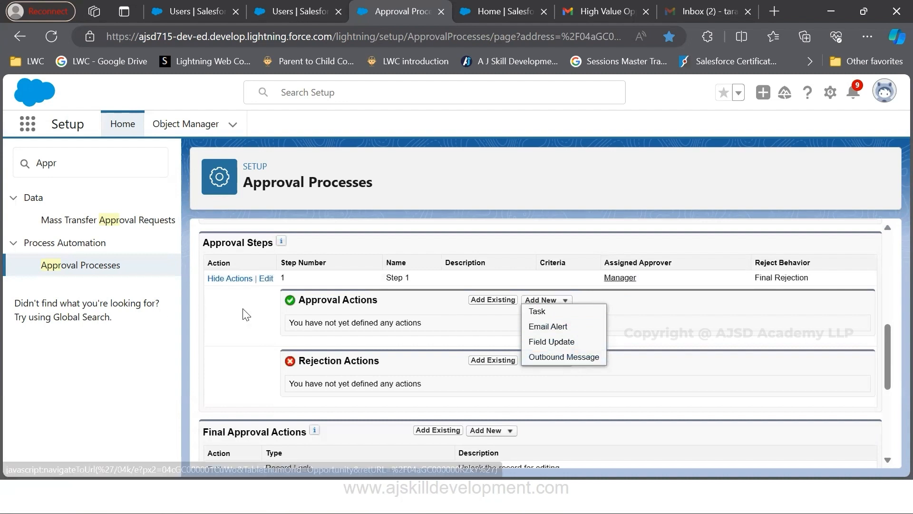
scroll(263, 297, "down", 2)
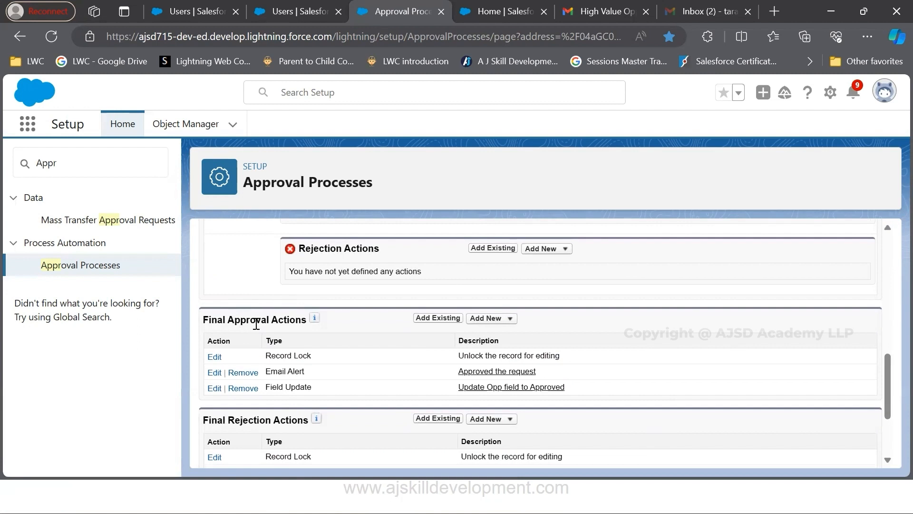
scroll(323, 332, "up", 2)
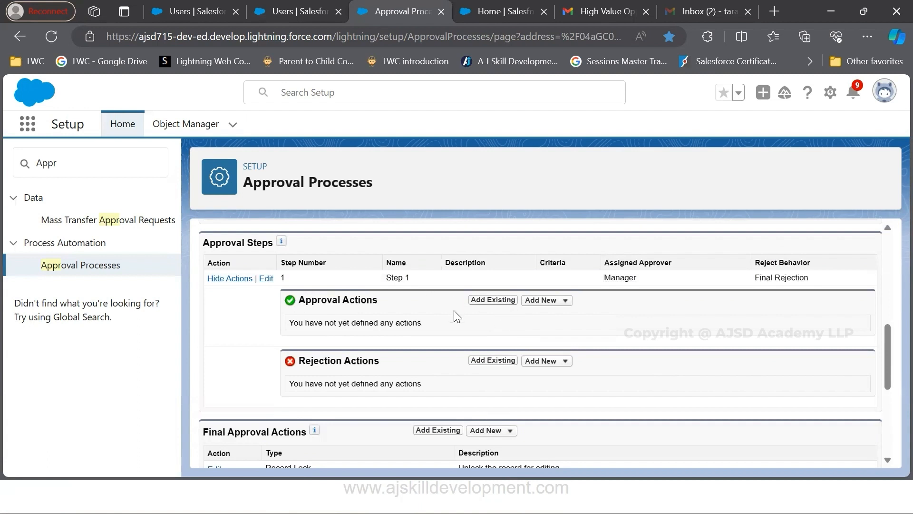
Review the Final Approval Actions and mark the Record Lock action that unlocks the record for editing
scroll(467, 319, "down", 2)
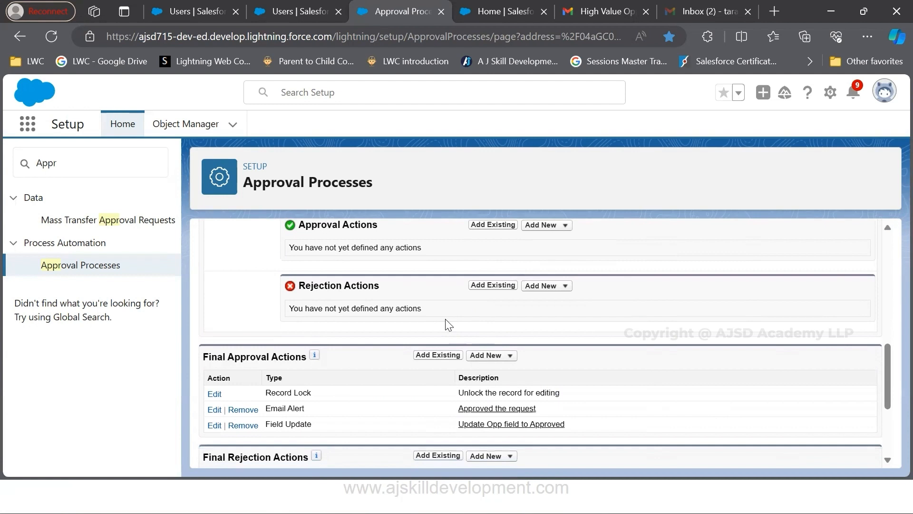
left_click_drag(228, 360, 371, 357)
left_click(371, 356)
scroll(371, 357, "down", 1)
left_click_drag(456, 362, 579, 365)
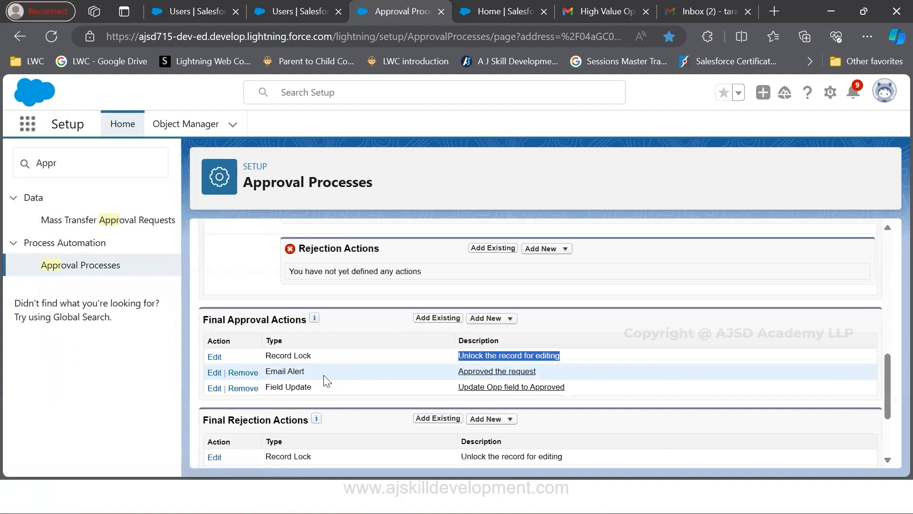
left_click_drag(205, 358, 596, 365)
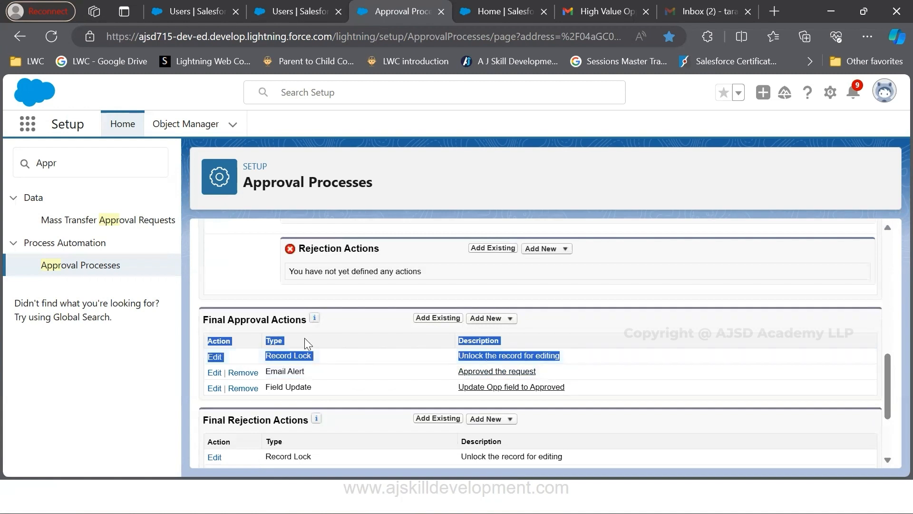
left_click(317, 329)
Compare the email alerts under the initial submission, final approval and final rejection actions, check Recall Actions, and return to the Process Definition Detail
scroll(347, 382, "down", 1)
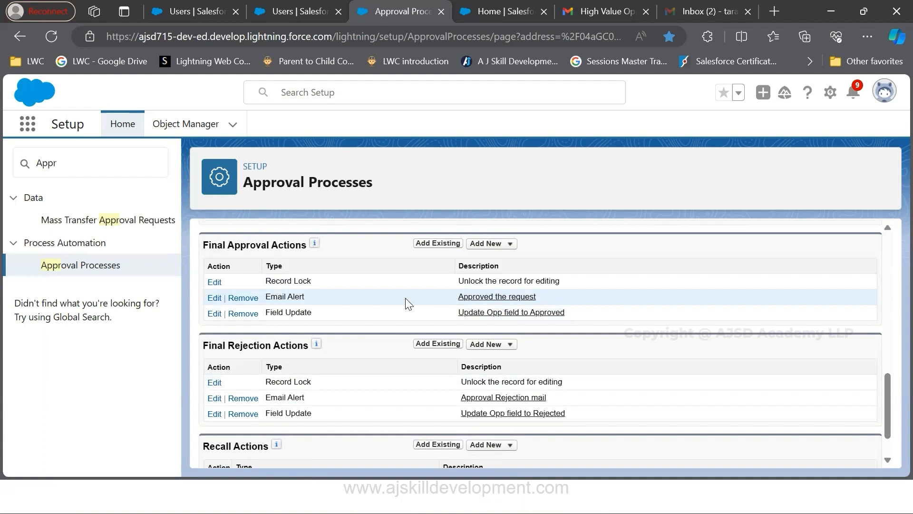
scroll(413, 256, "up", 10)
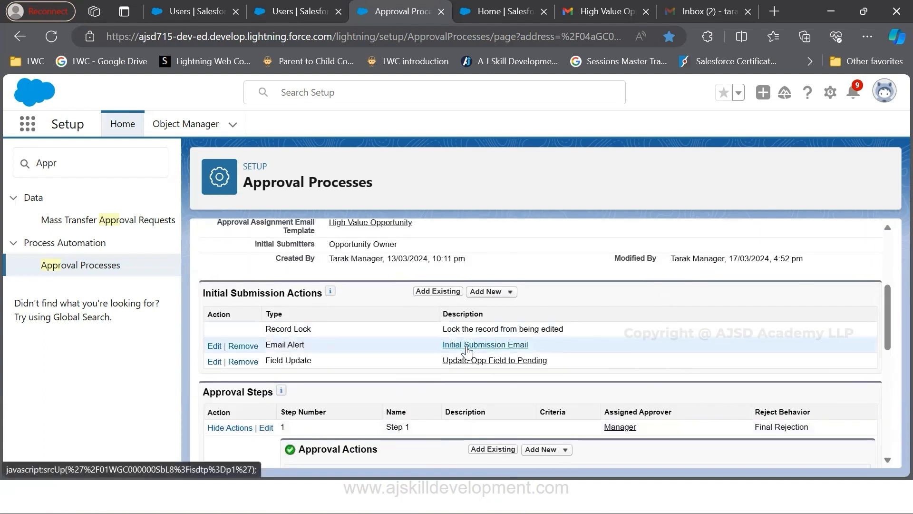
scroll(457, 347, "down", 8)
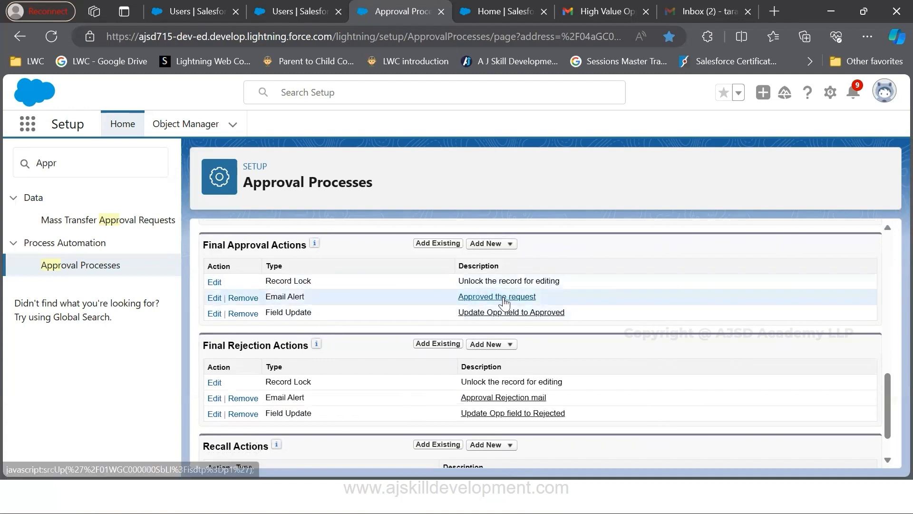
scroll(414, 385, "down", 1)
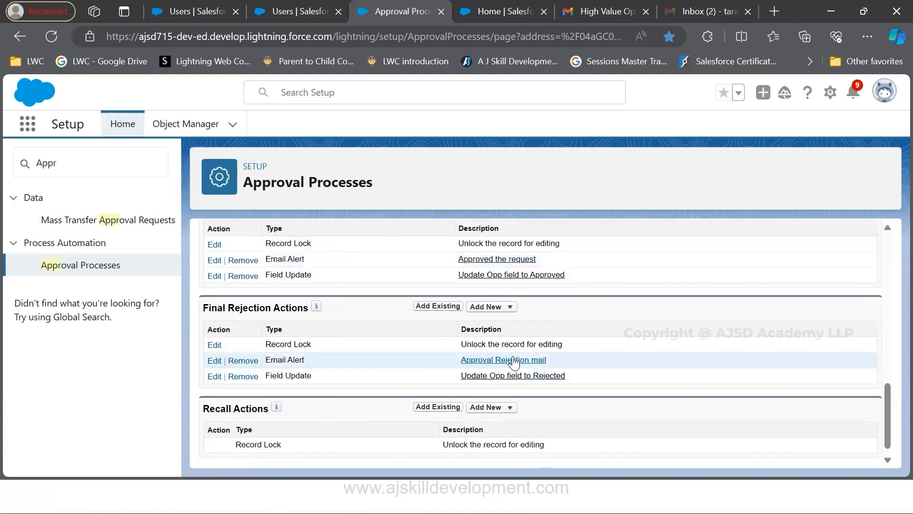
scroll(521, 367, "down", 1)
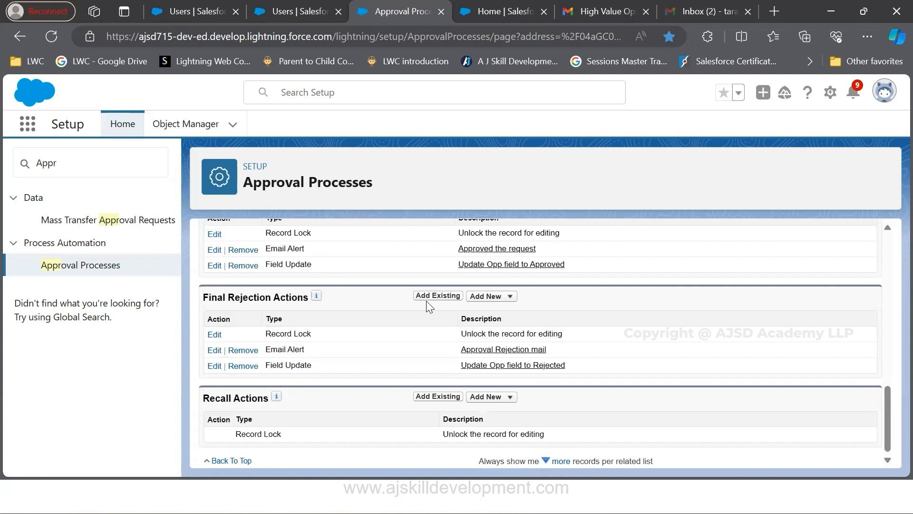
scroll(499, 342, "up", 6)
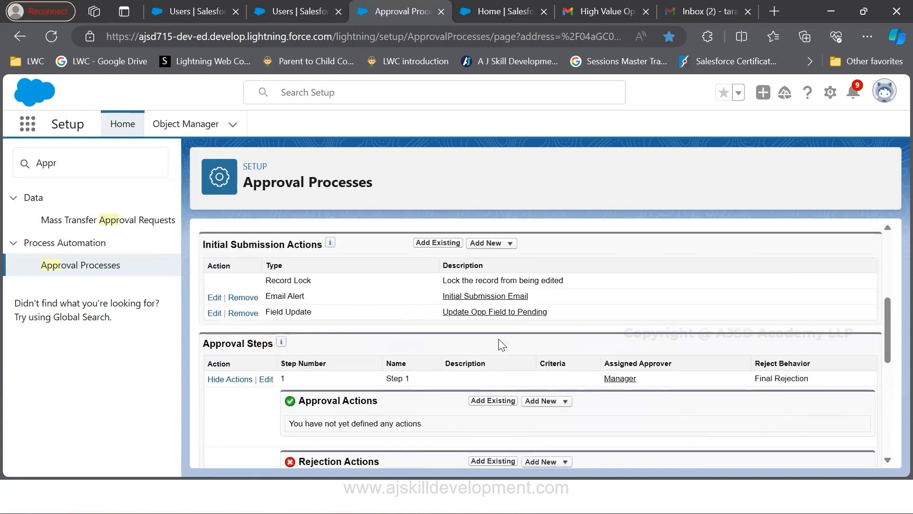
scroll(499, 343, "up", 5)
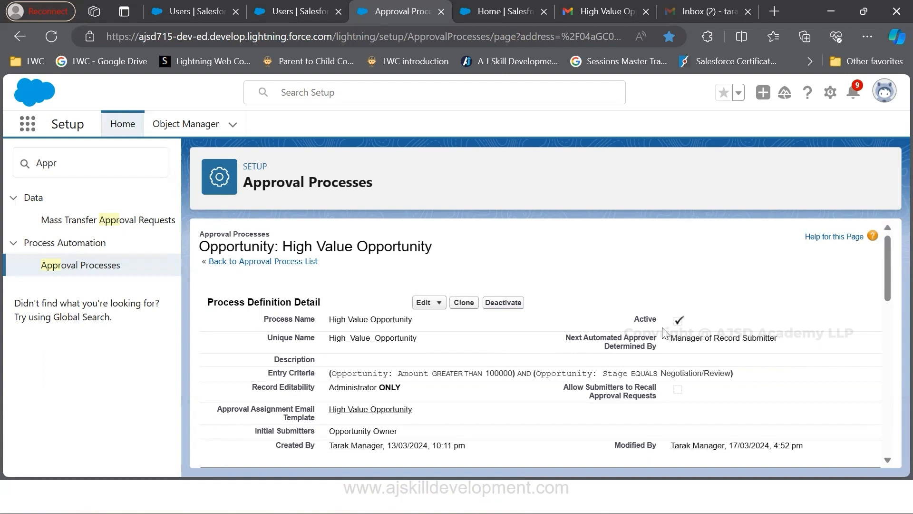
Switch to the Approval Process presentation window showing the DEMO Scenario slide
key("alt+Tab")
key("alt+Tab")
key("alt+Tab")
key("alt+Tab")
key("alt+Tab")
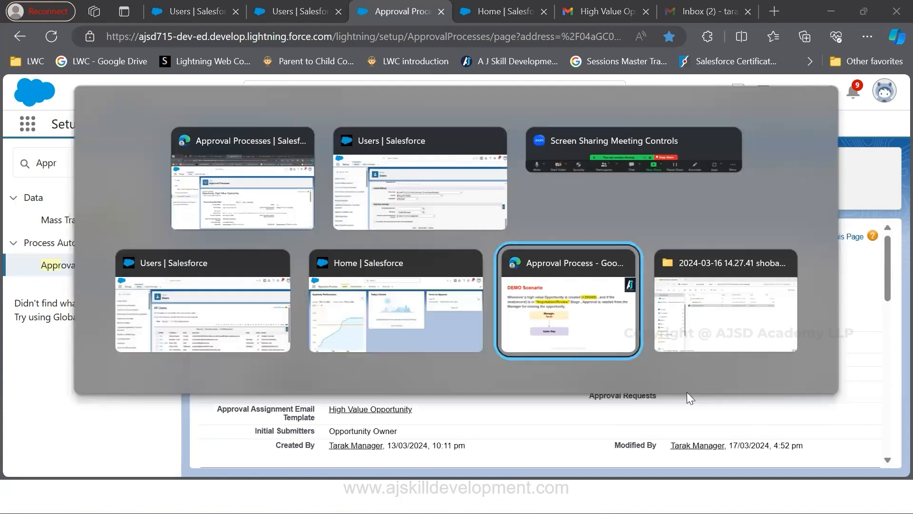